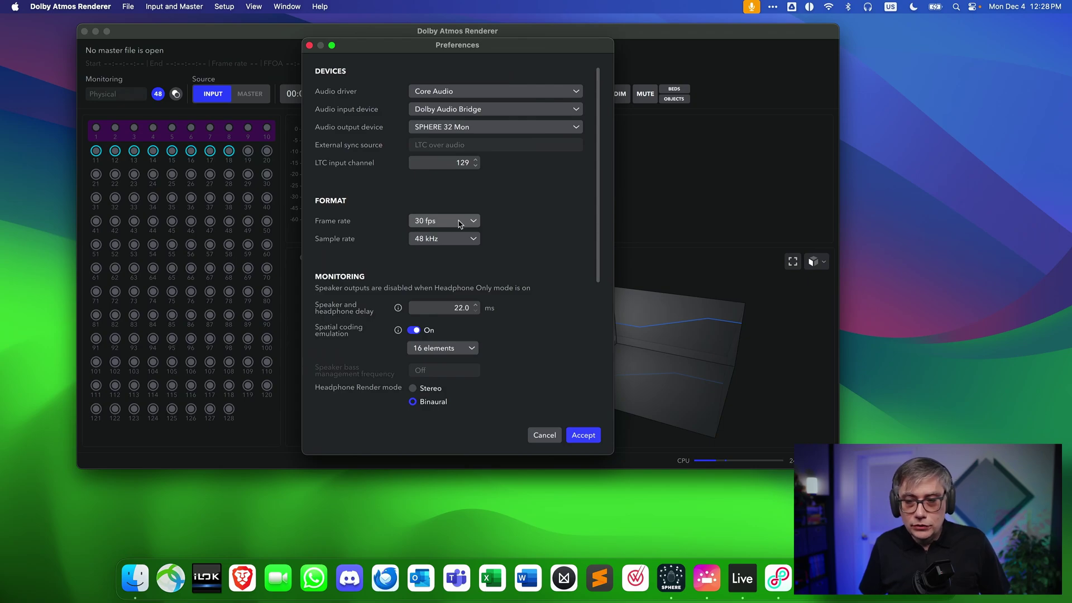
- Switch Headphone Only mode to Off in Preferences and accept, restoring 2.0 speaker monitoring
drag(600, 142, 603, 299)
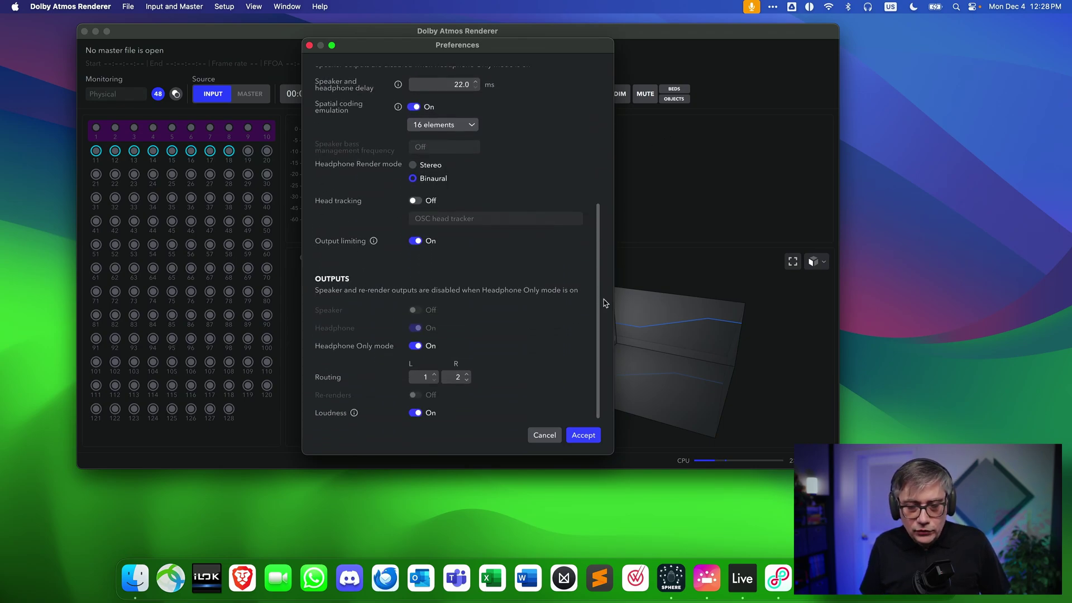
click(415, 346)
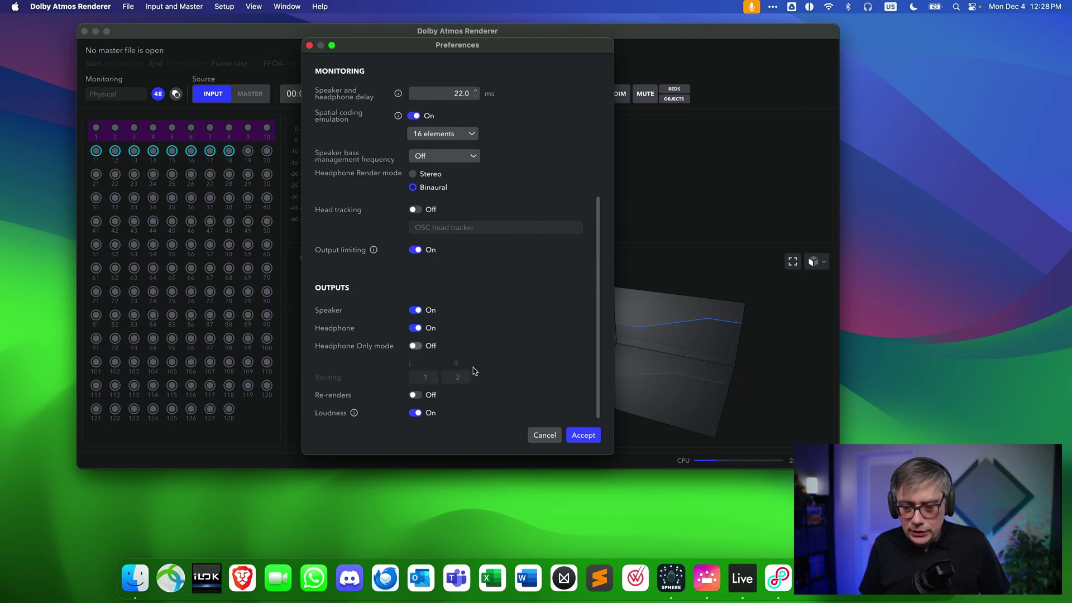
click(591, 438)
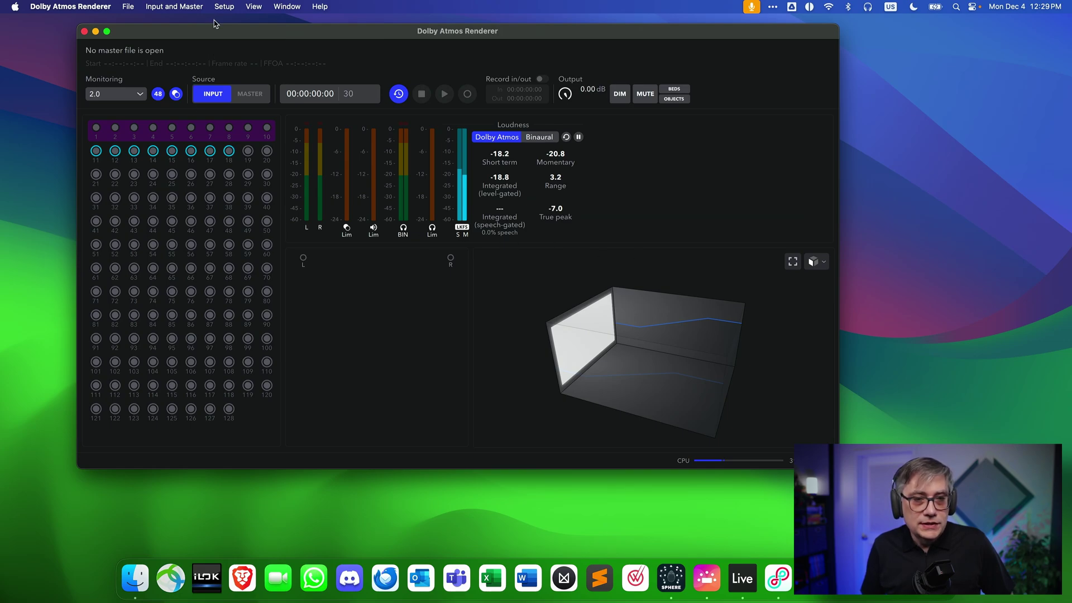
- Open Room Setup from the Setup menu and view its full speaker layout
click(225, 7)
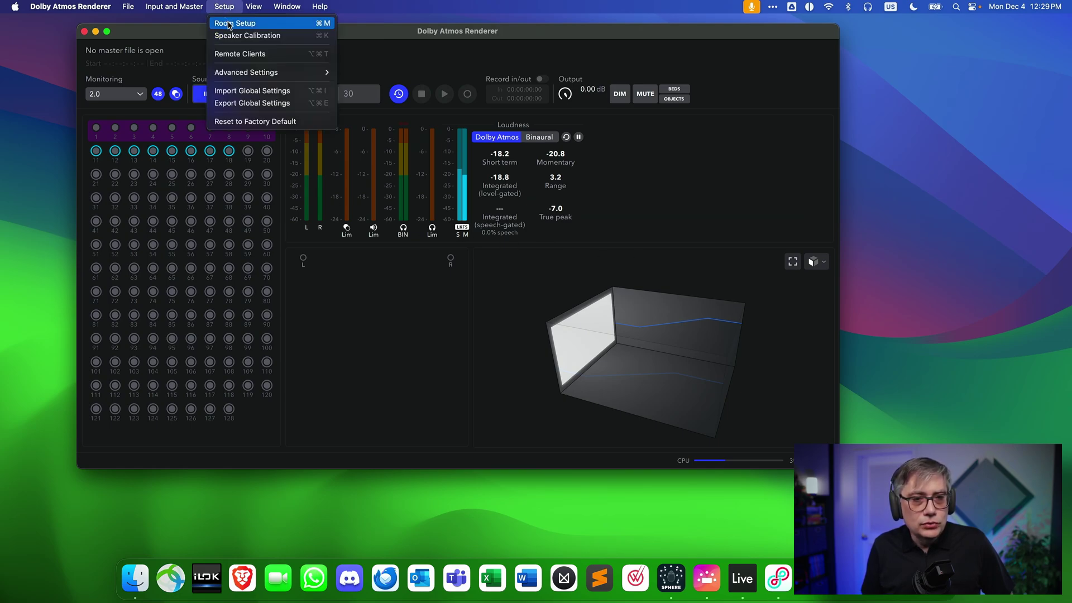
click(228, 23)
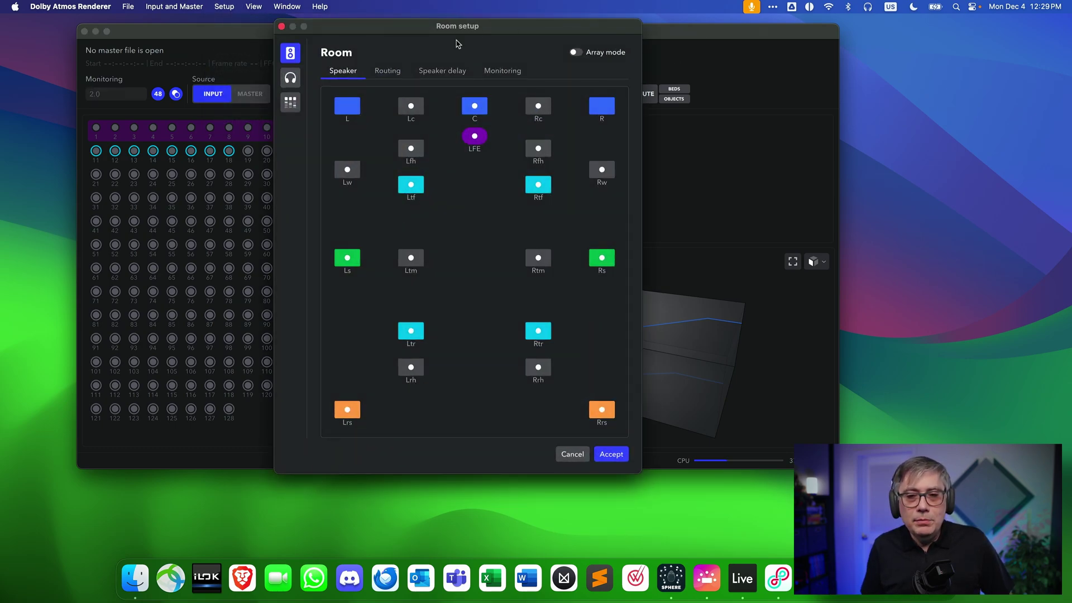
click(510, 71)
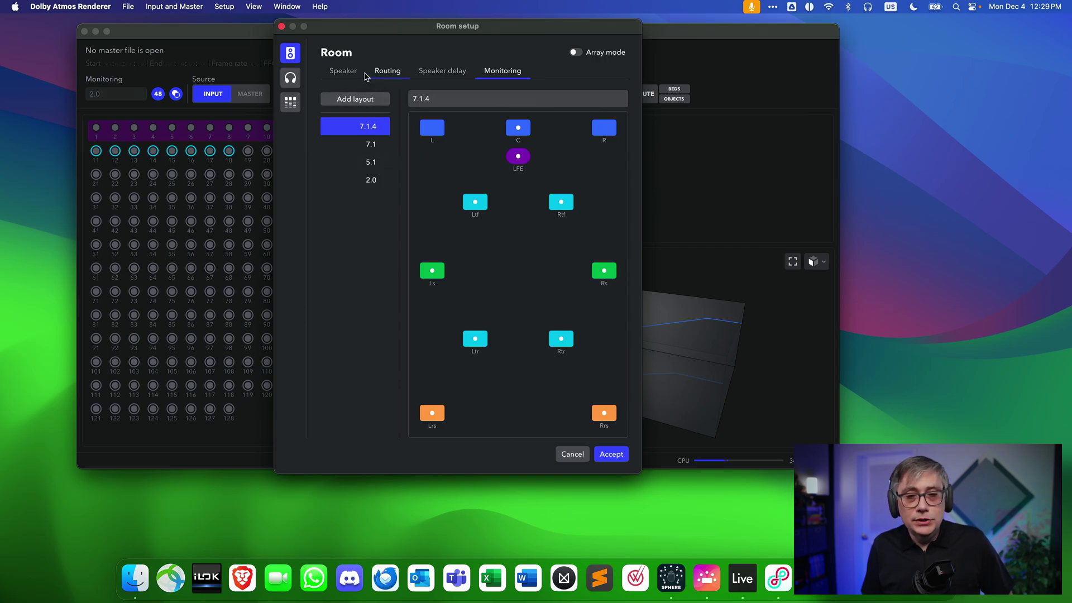
click(344, 71)
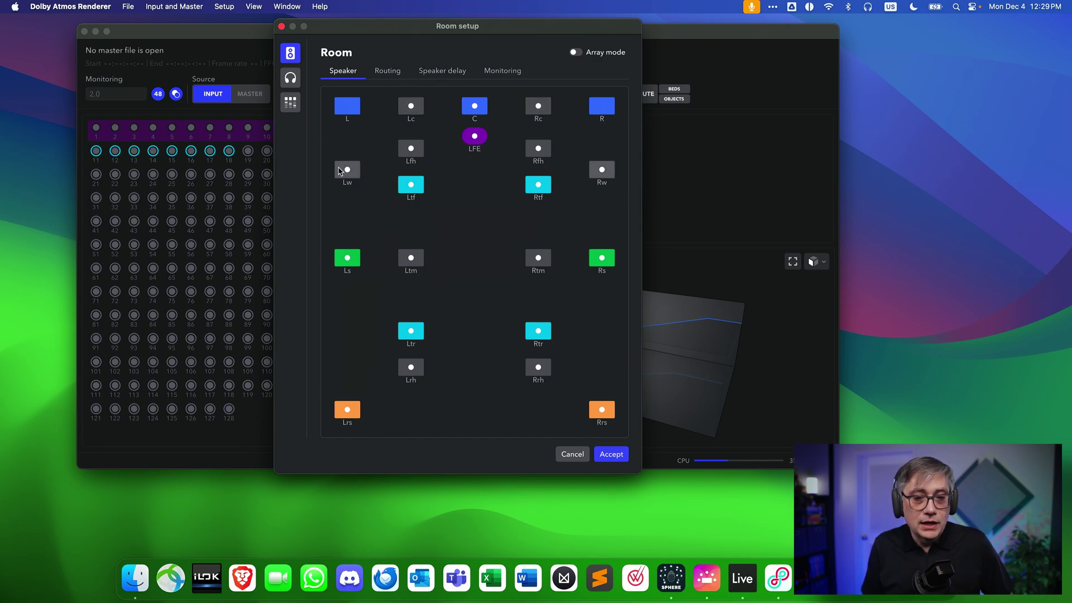
- Enable the Lw/Rw, Lfh/Rfh, Ltm/Rtm and Lrh/Rrh speaker pairs
click(346, 172)
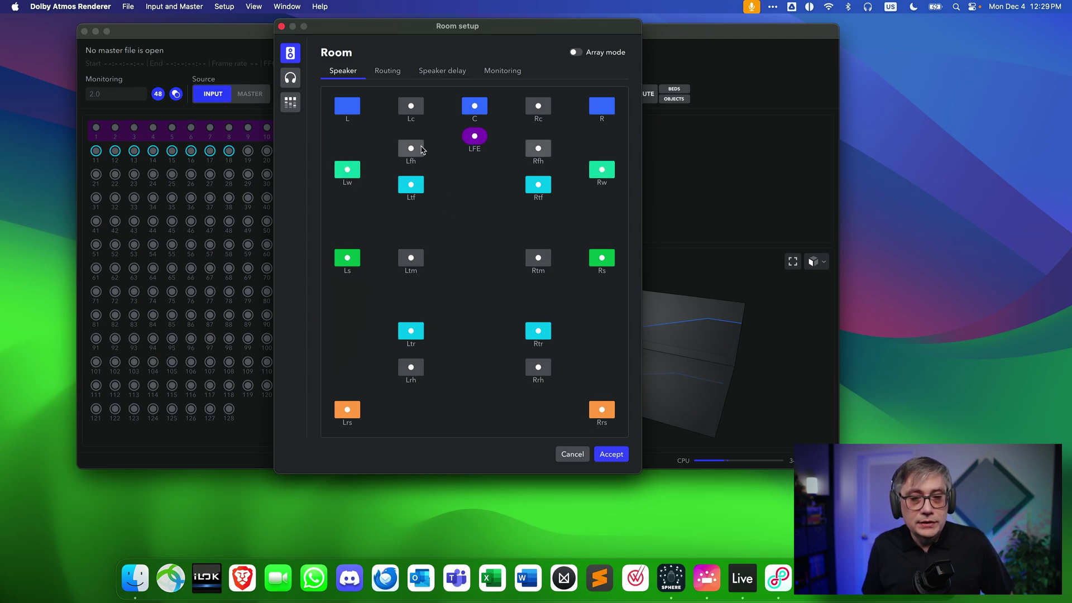
click(409, 151)
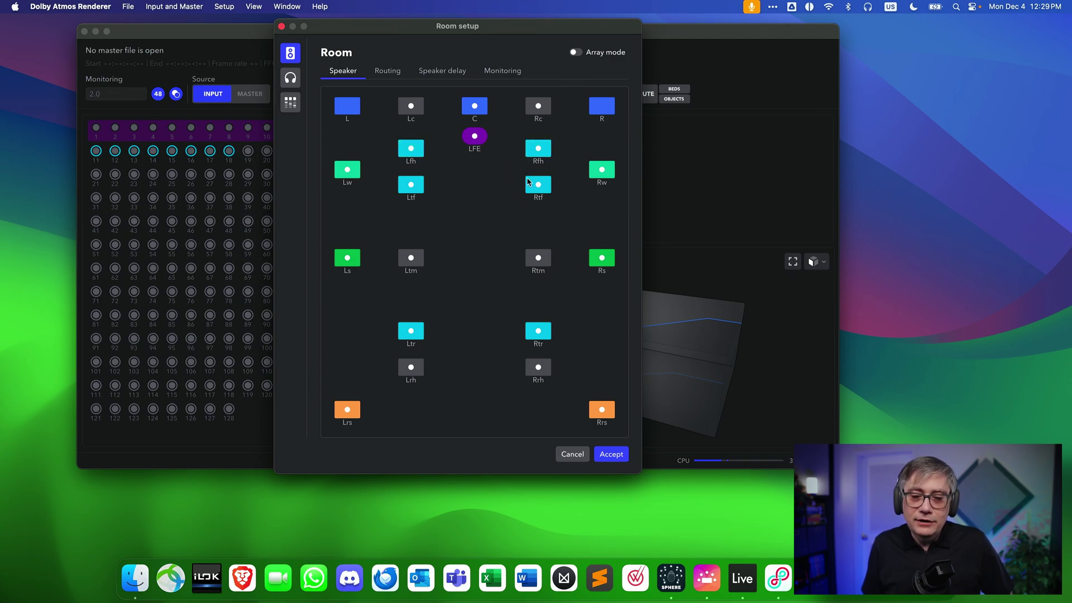
click(410, 260)
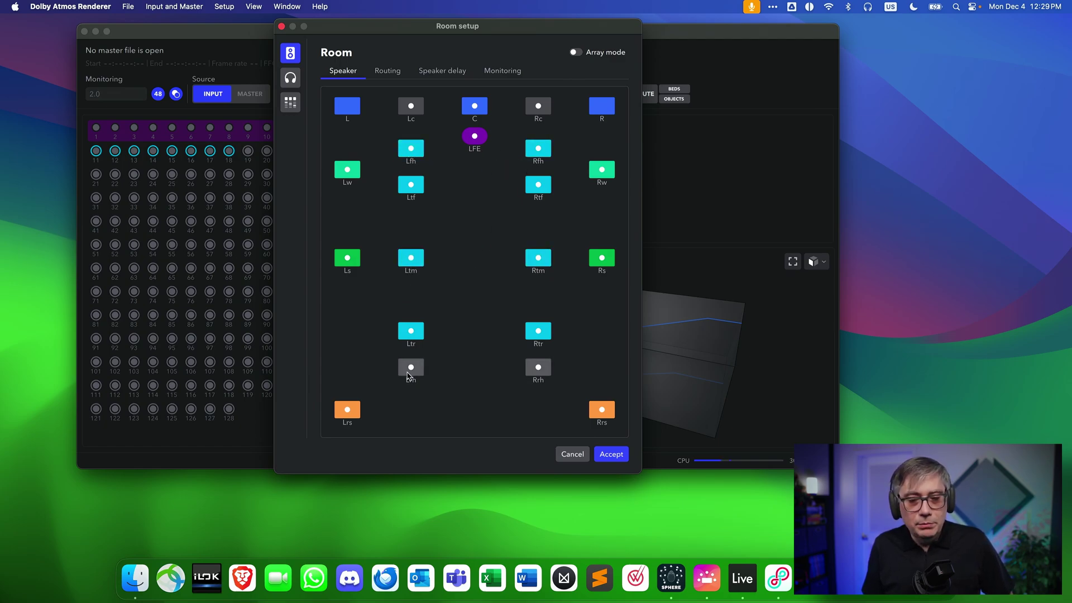
click(409, 371)
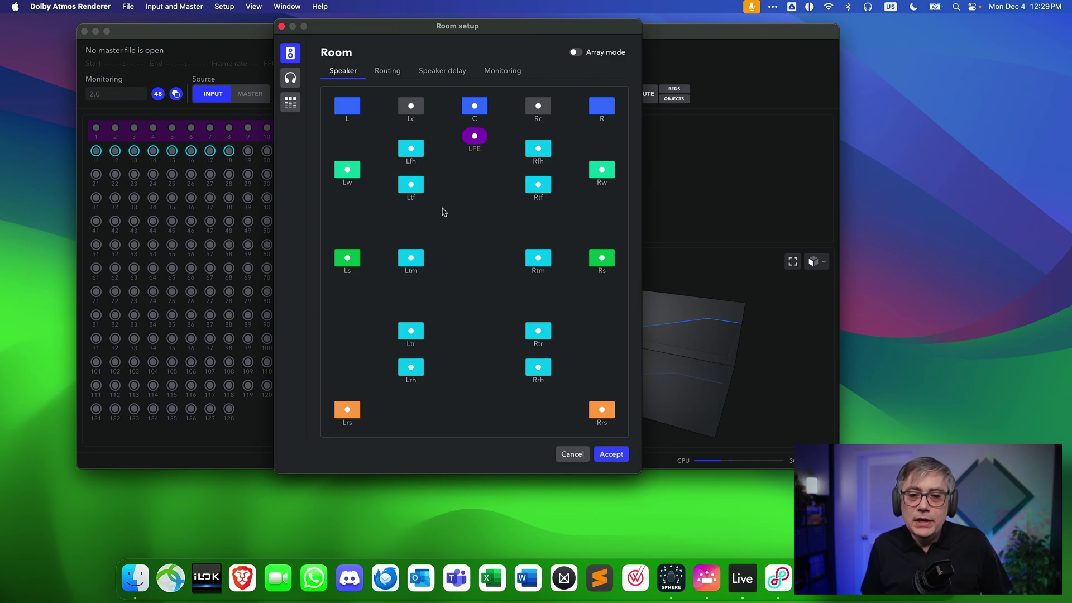
- Show the Routing view, mapping speakers L through Rrh to outputs 1–20
click(387, 73)
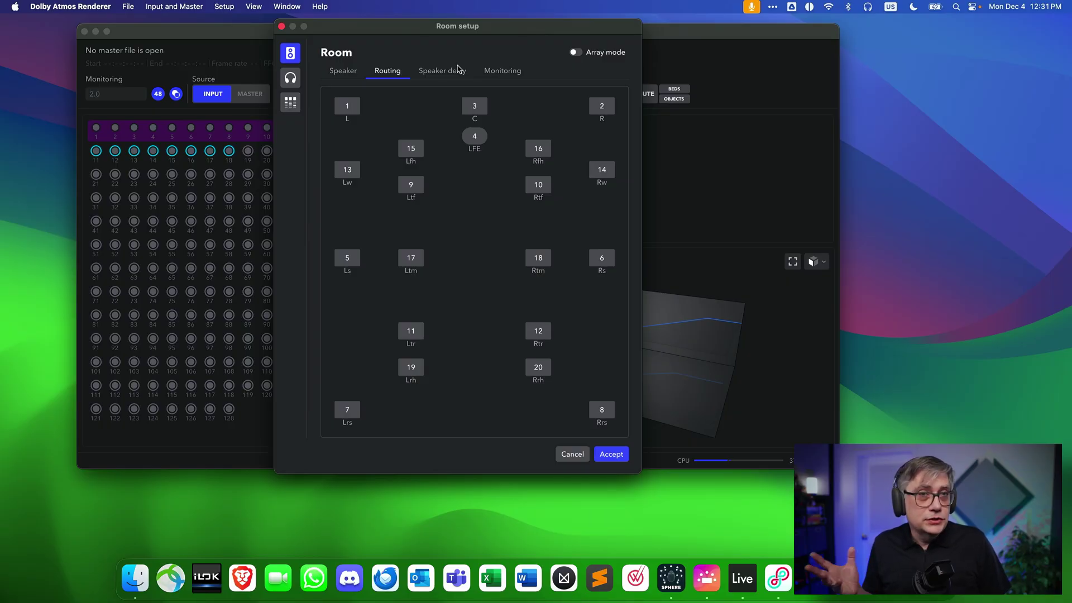
- Add a new monitoring layout named 9.1.6
click(515, 76)
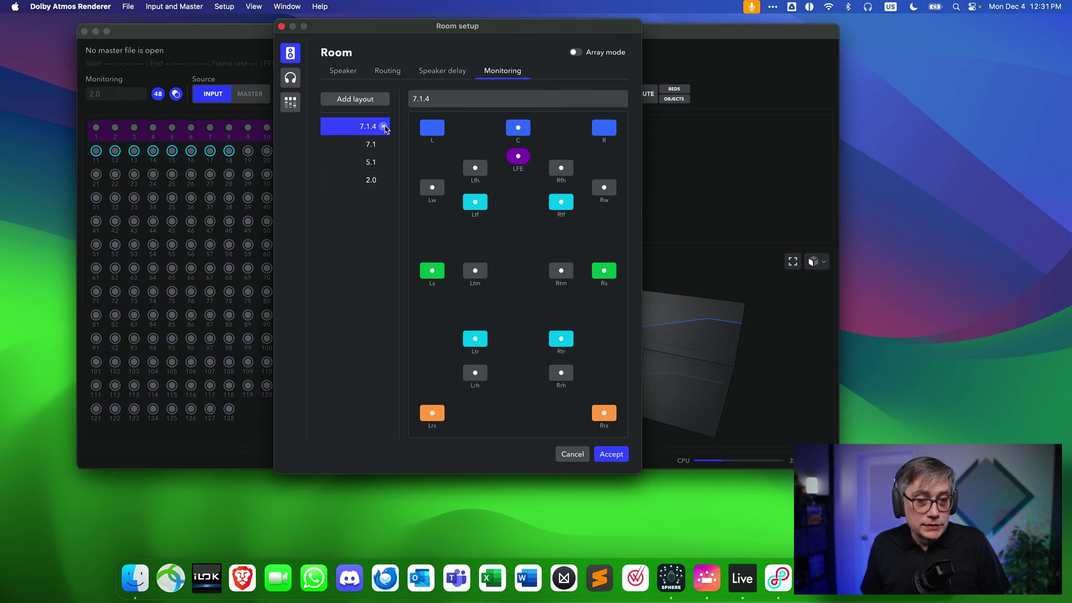
click(358, 102)
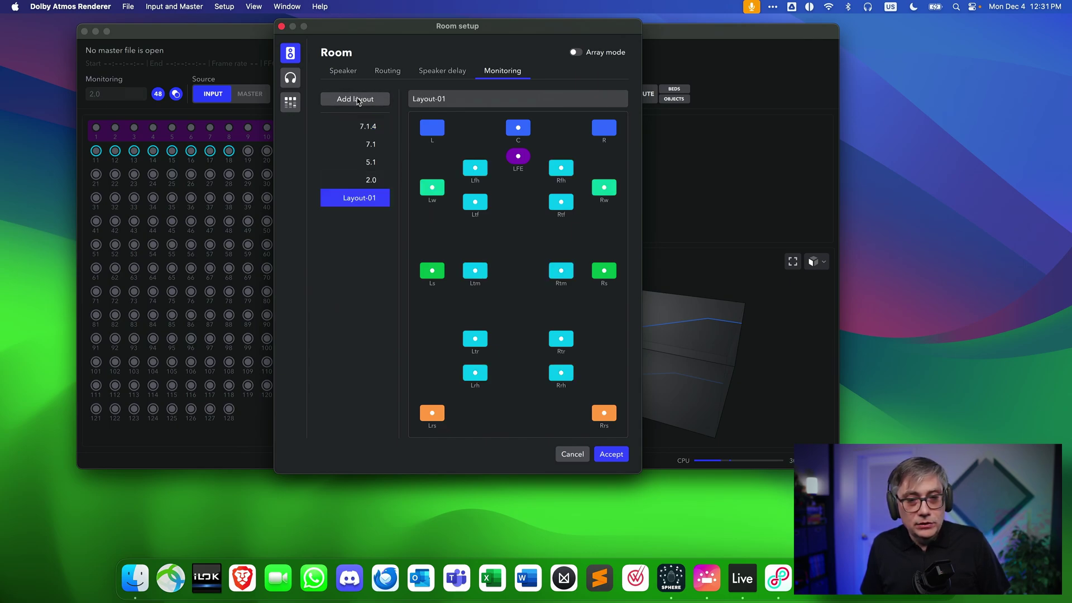
click(443, 103)
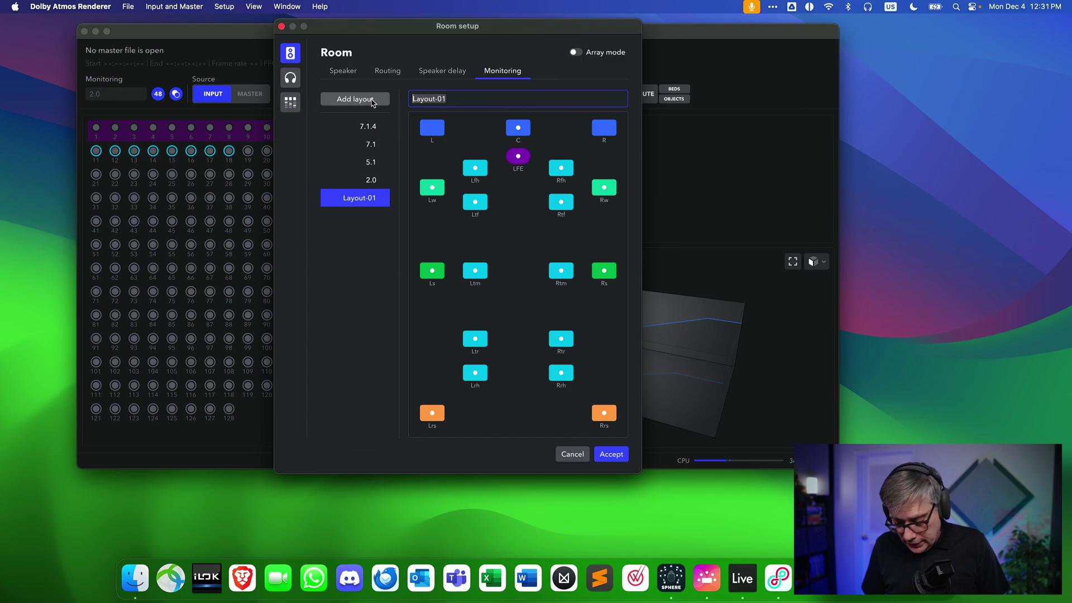
text(0)
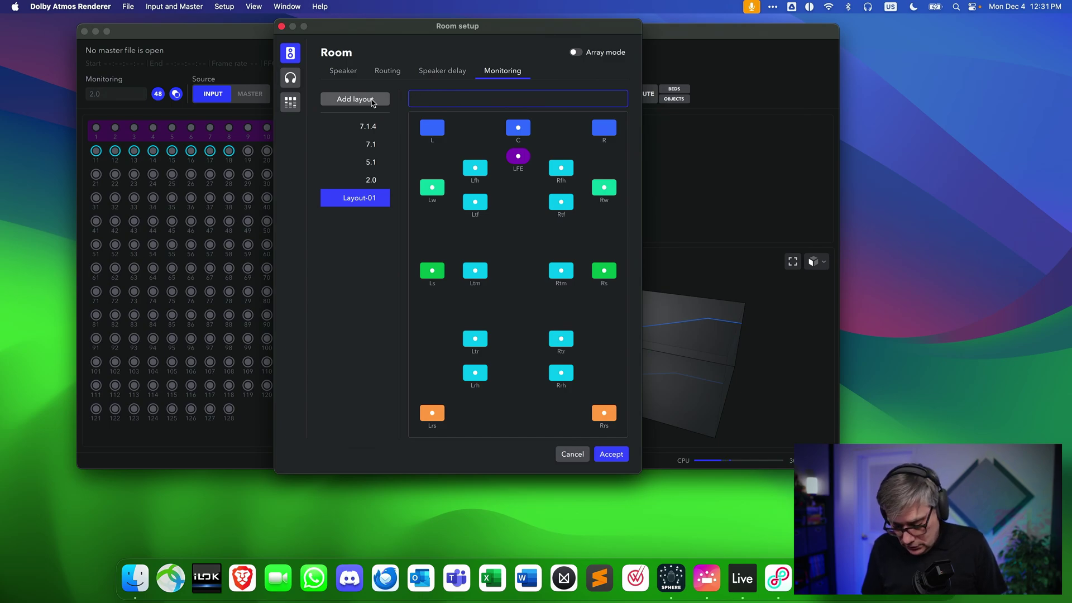
text(9.1.6)
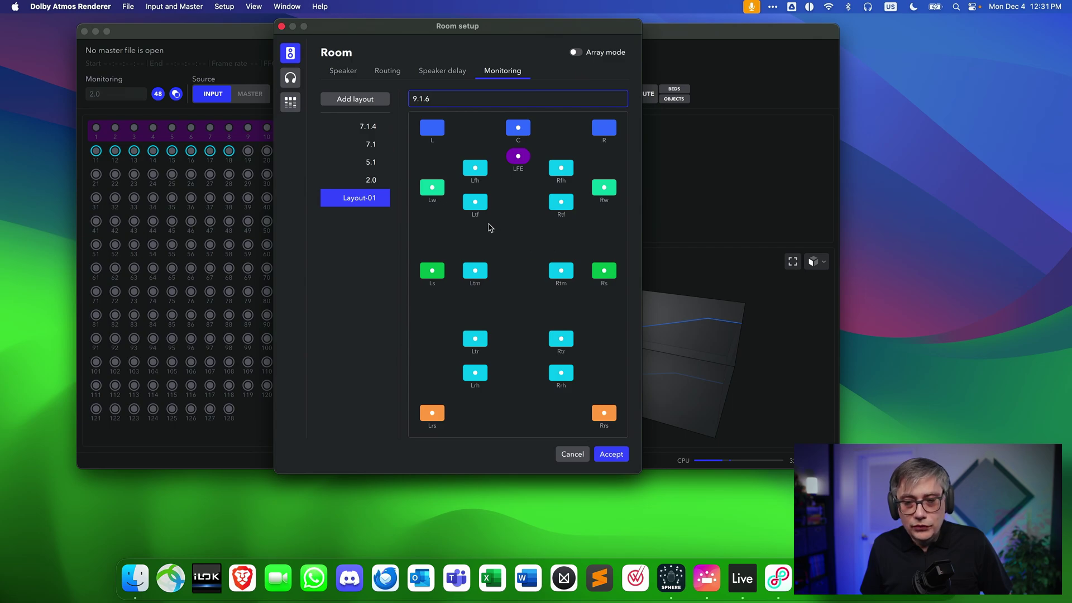
- Remove Ltf/Rtf and Ltr/Rtr from the 9.1.6 layout and accept the room setup
click(475, 202)
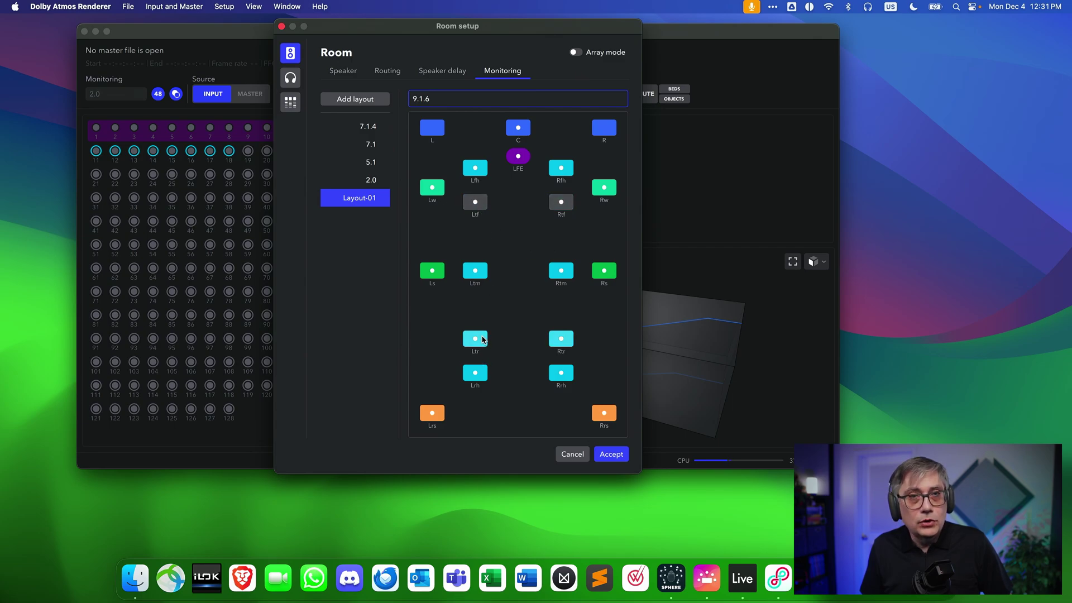
click(475, 339)
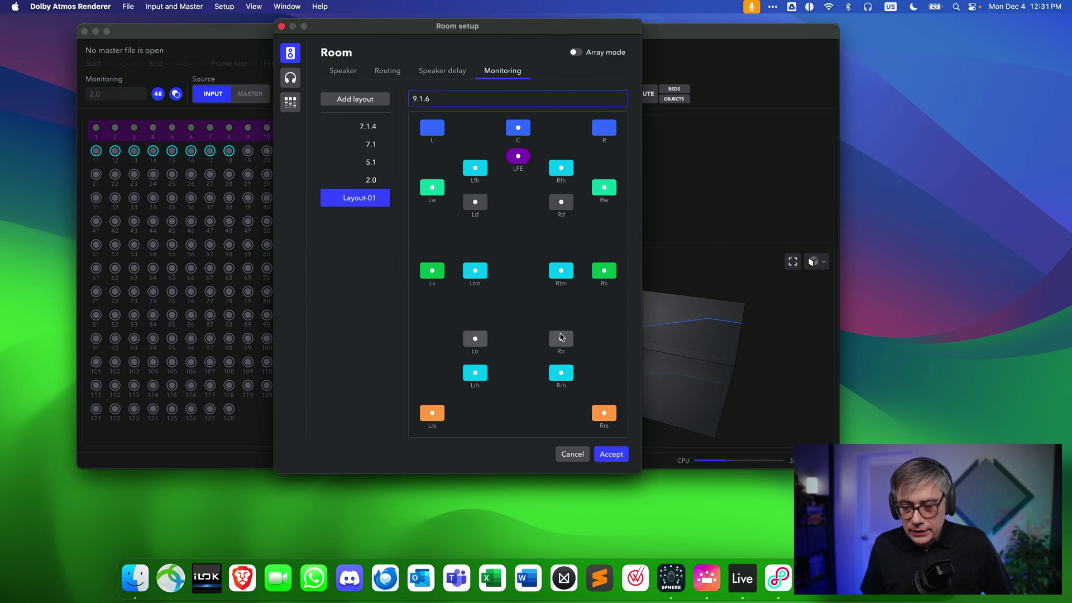
click(613, 455)
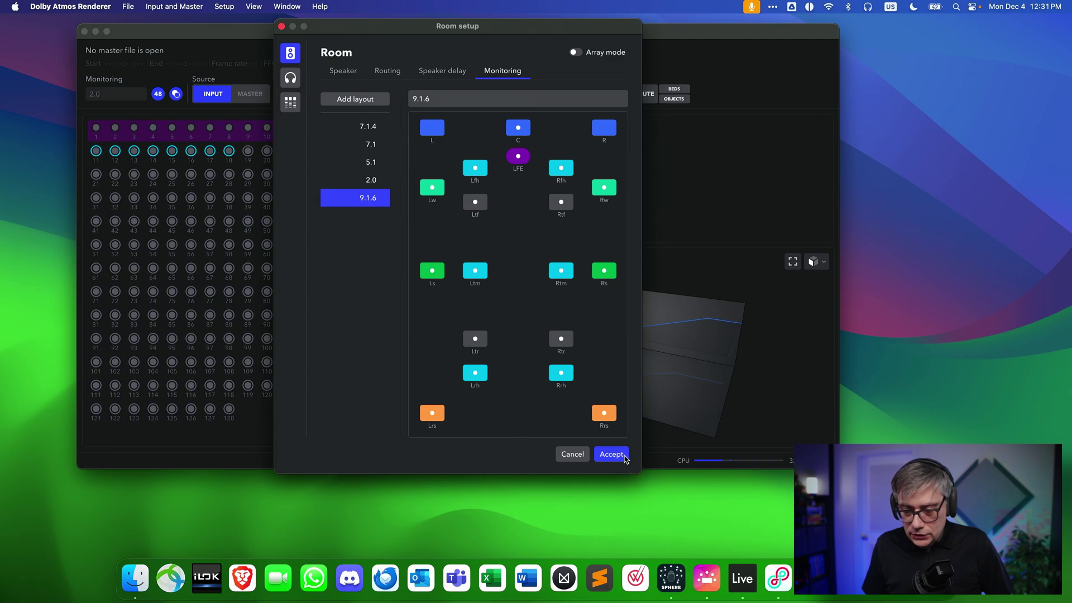
click(614, 455)
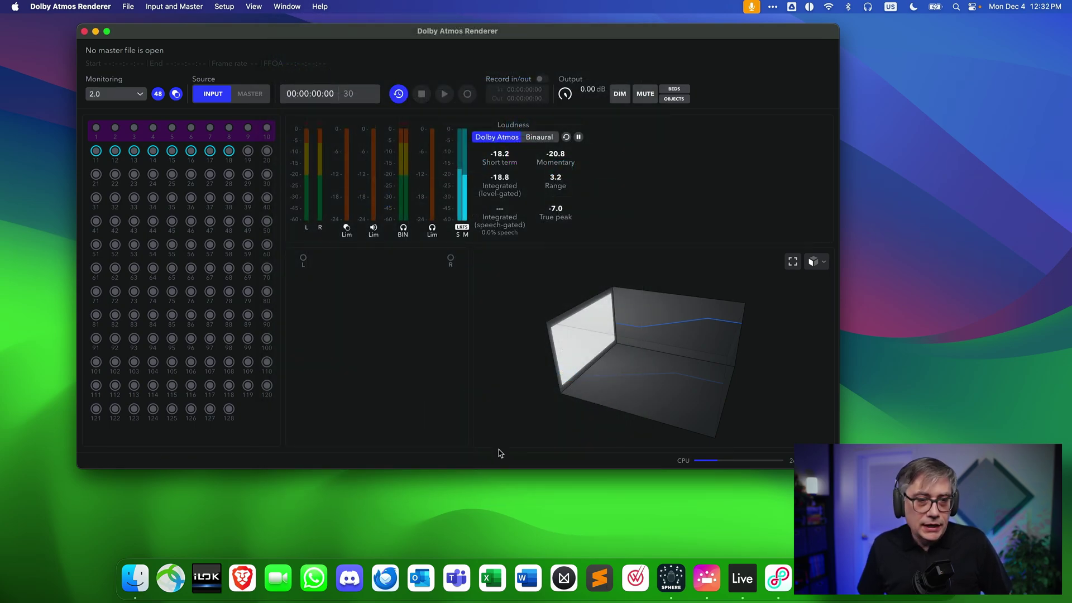
- Set Monitoring to the 9.1.6 layout, then bring SPHERE to the front
click(140, 95)
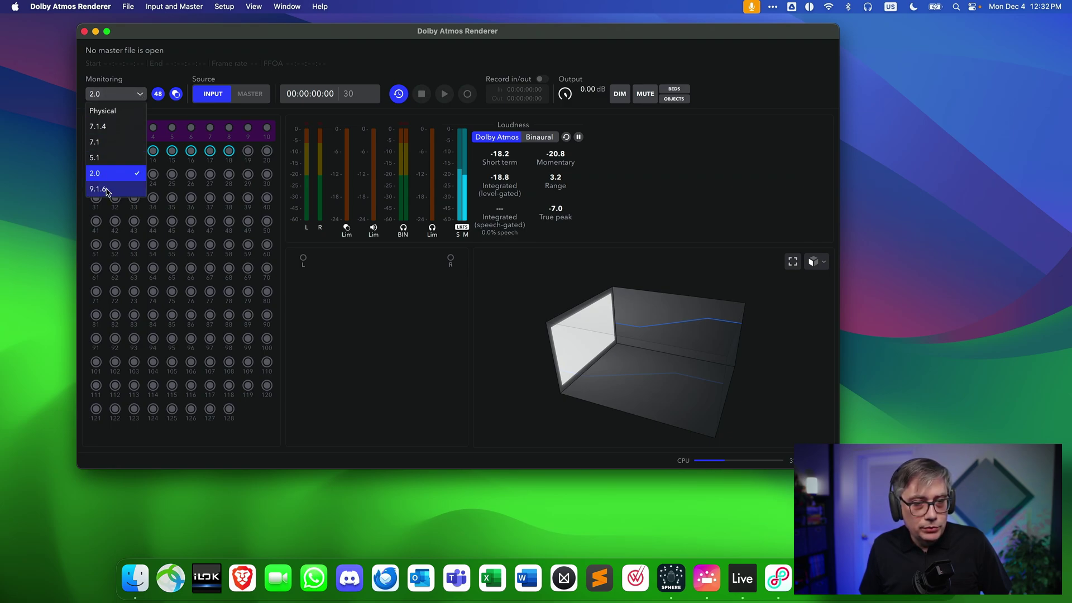
click(107, 192)
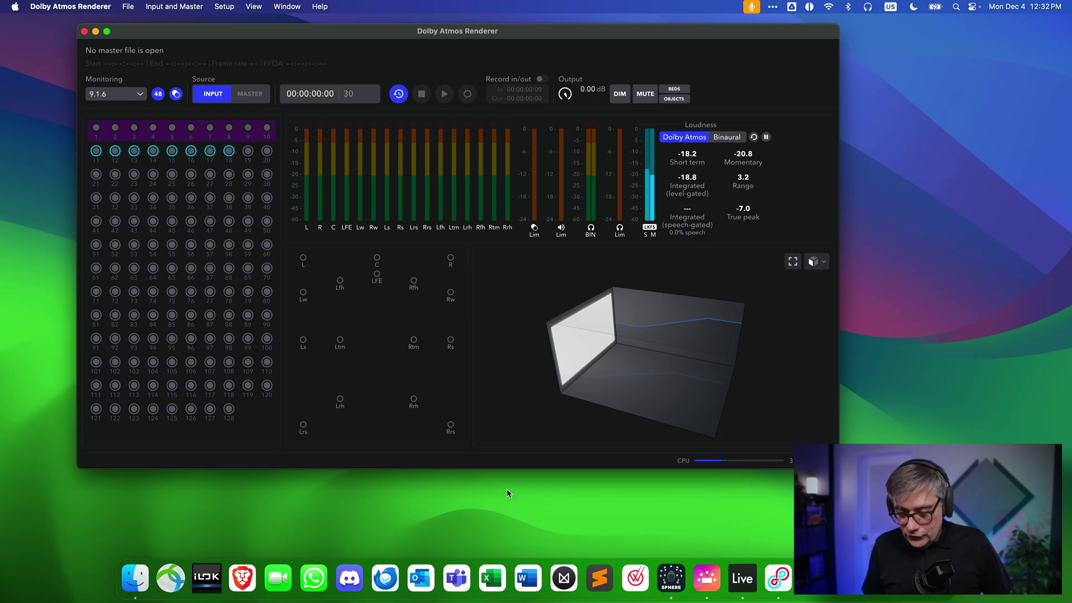
click(670, 581)
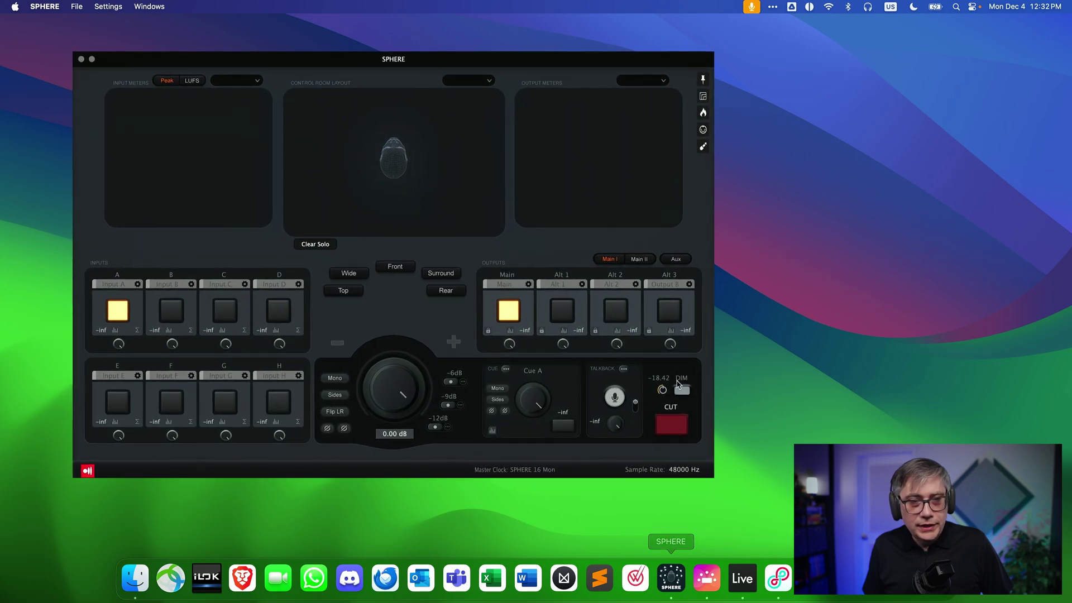
- Nudge the SPHERE window right and open Input A's settings
drag(297, 64, 366, 62)
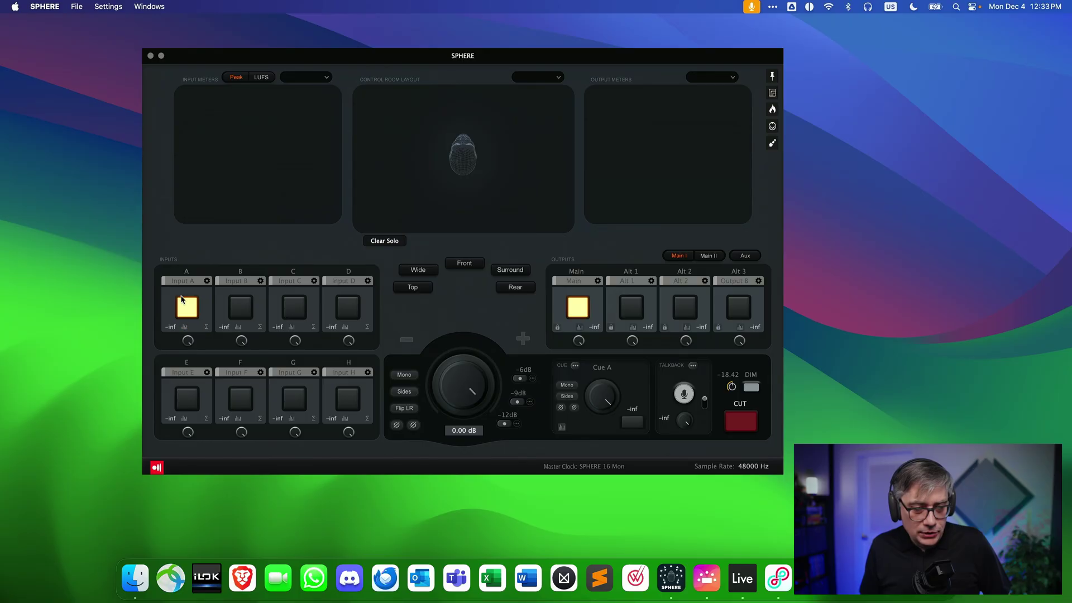
click(207, 281)
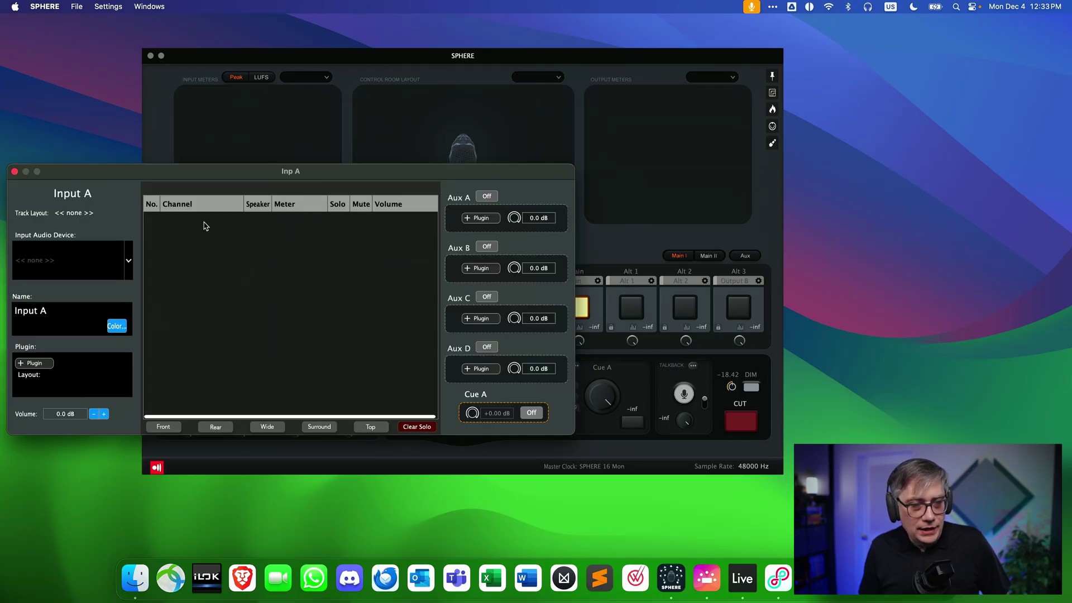
- Set Input A's device to SPHERE 32 Mon, 9.1.6 layout, channels 1–16 mapped L through Rtr
drag(135, 178, 313, 96)
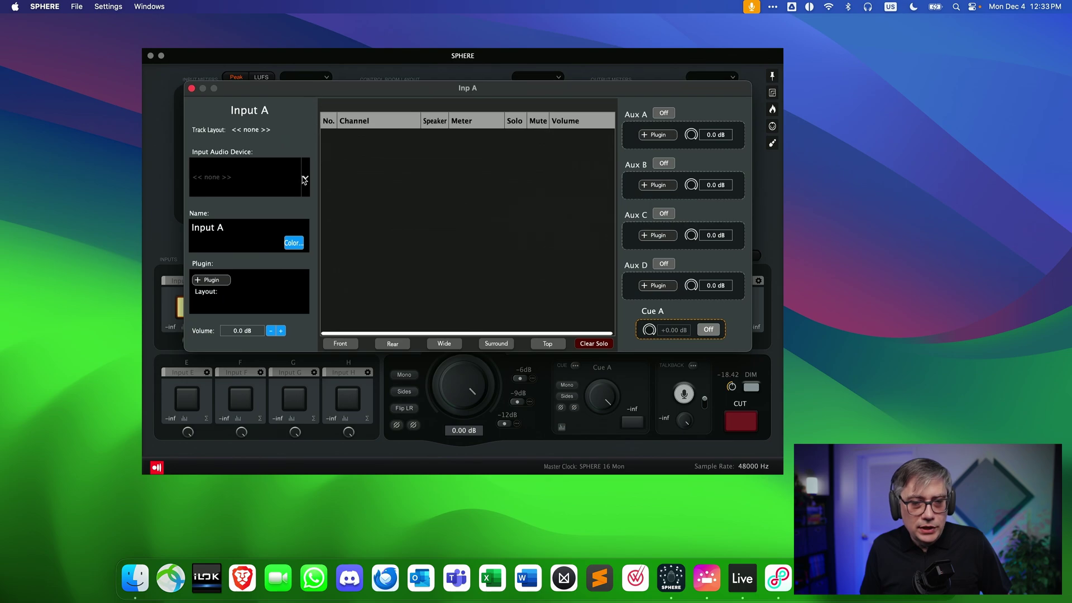
click(306, 181)
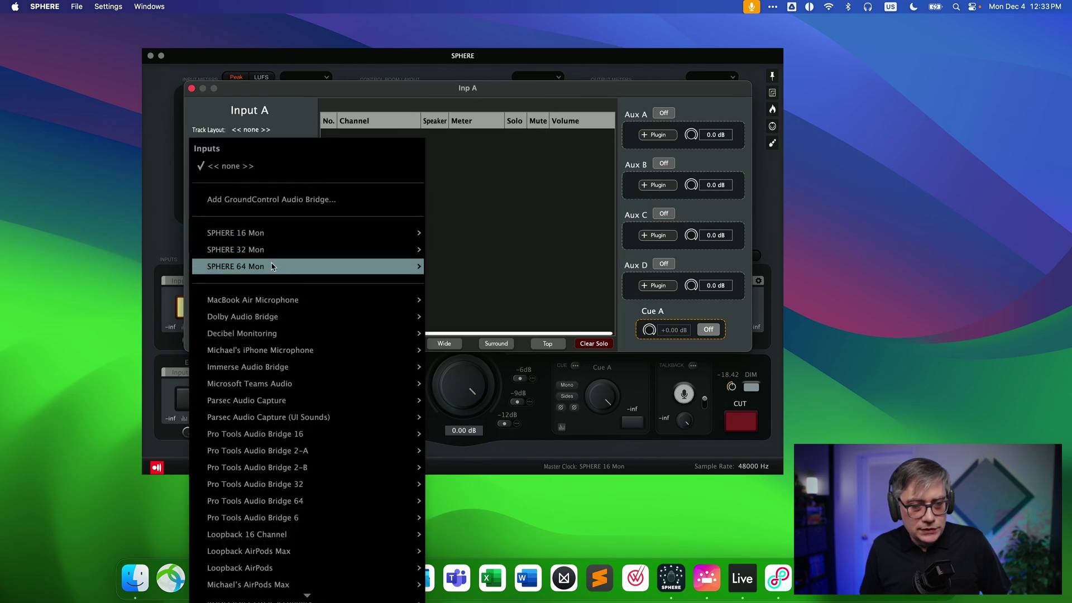
mouse_move(258, 254)
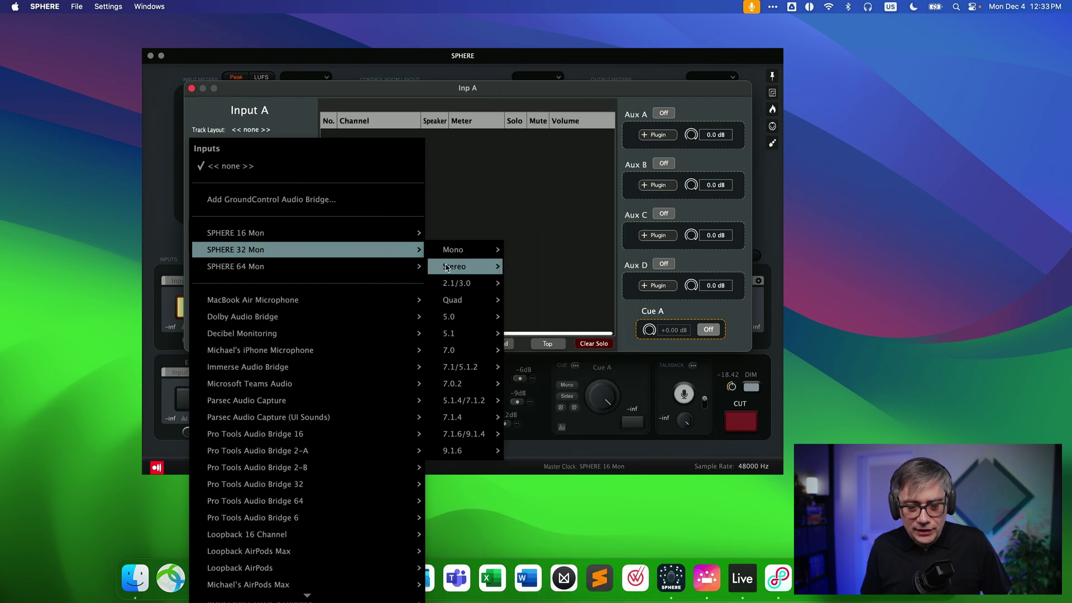
mouse_move(454, 450)
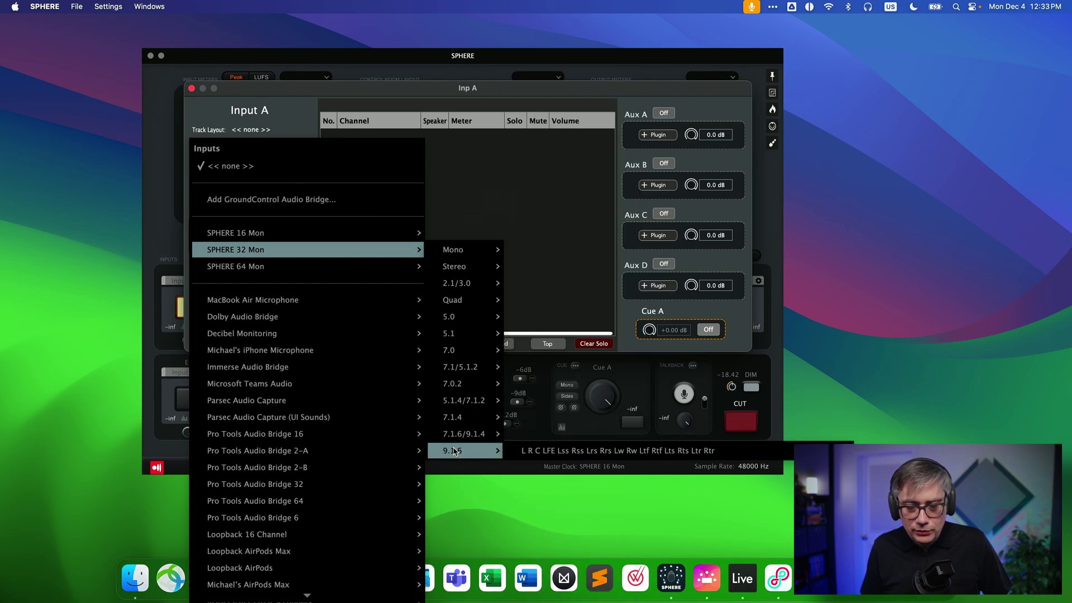
click(570, 452)
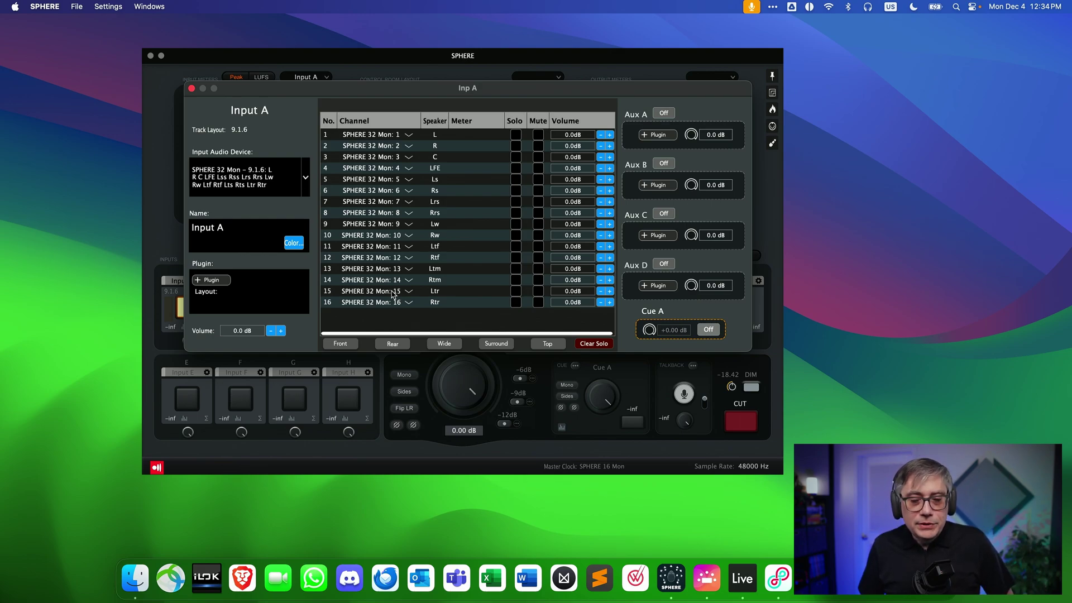
click(409, 225)
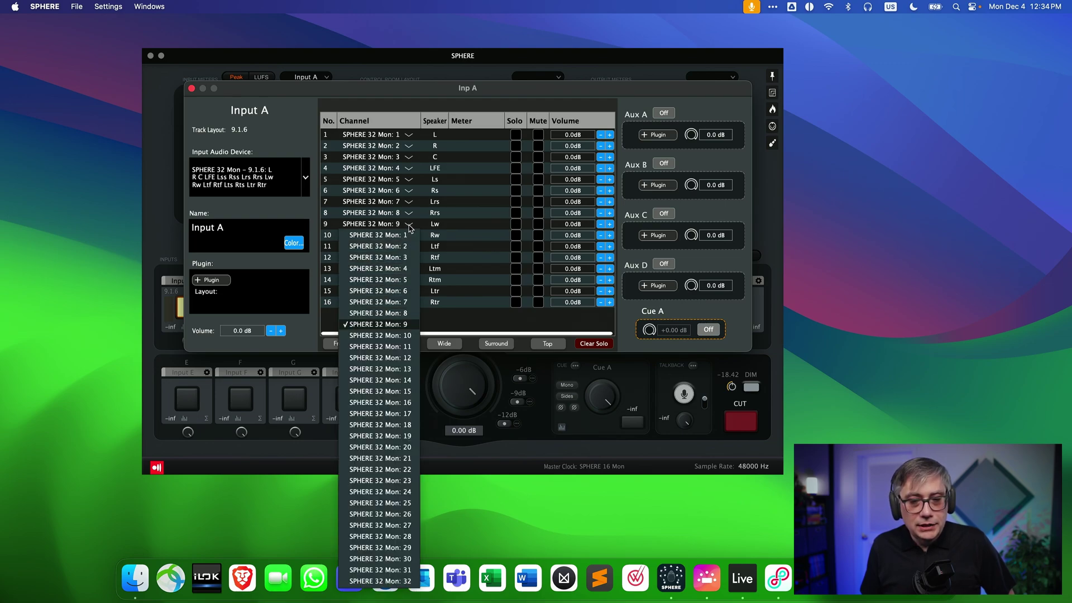
click(396, 373)
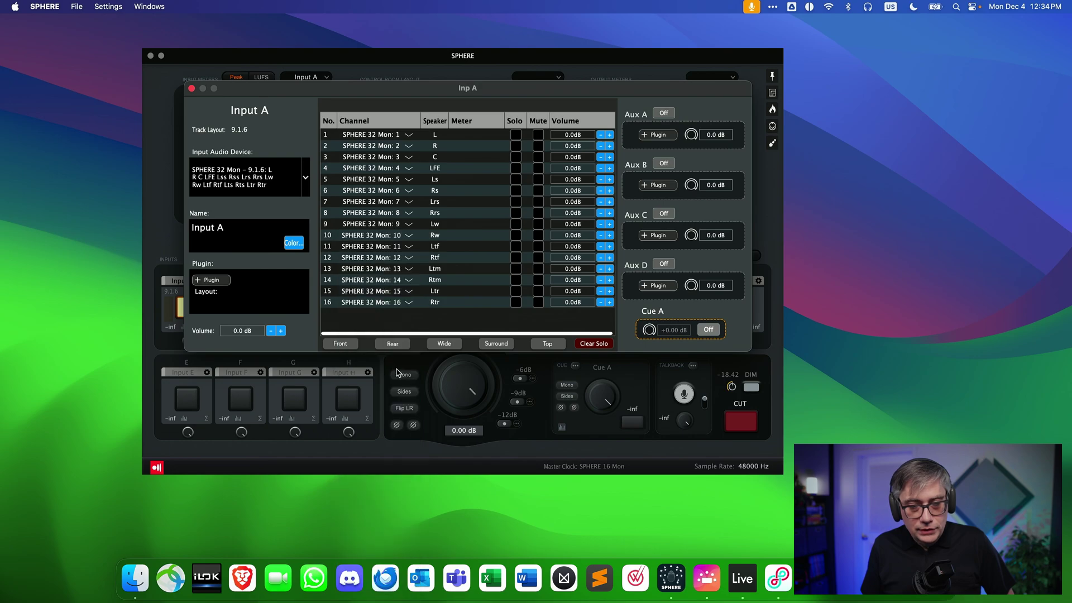
click(409, 239)
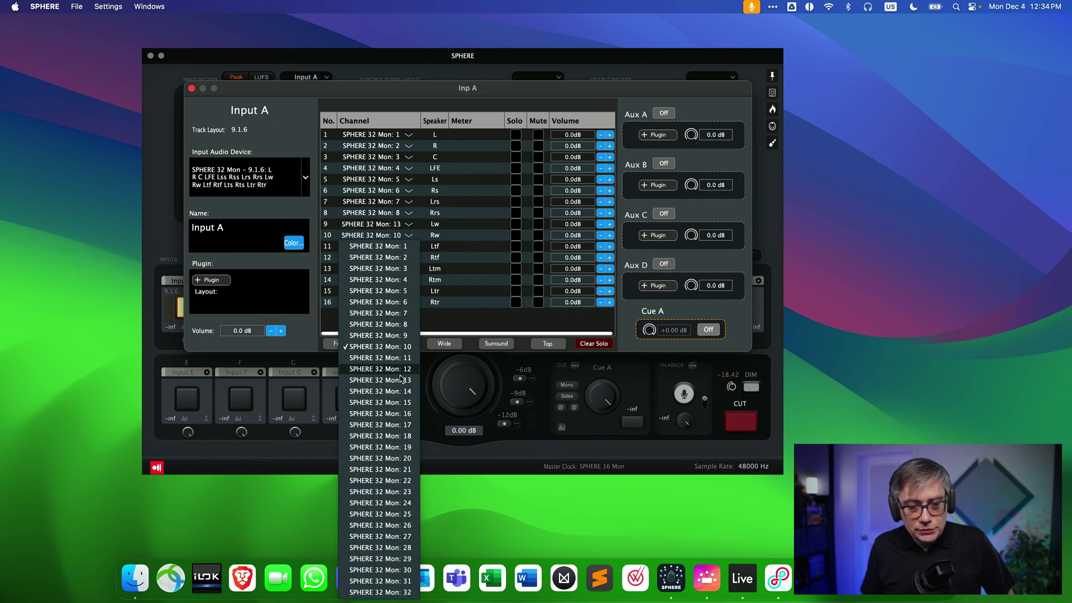
click(399, 392)
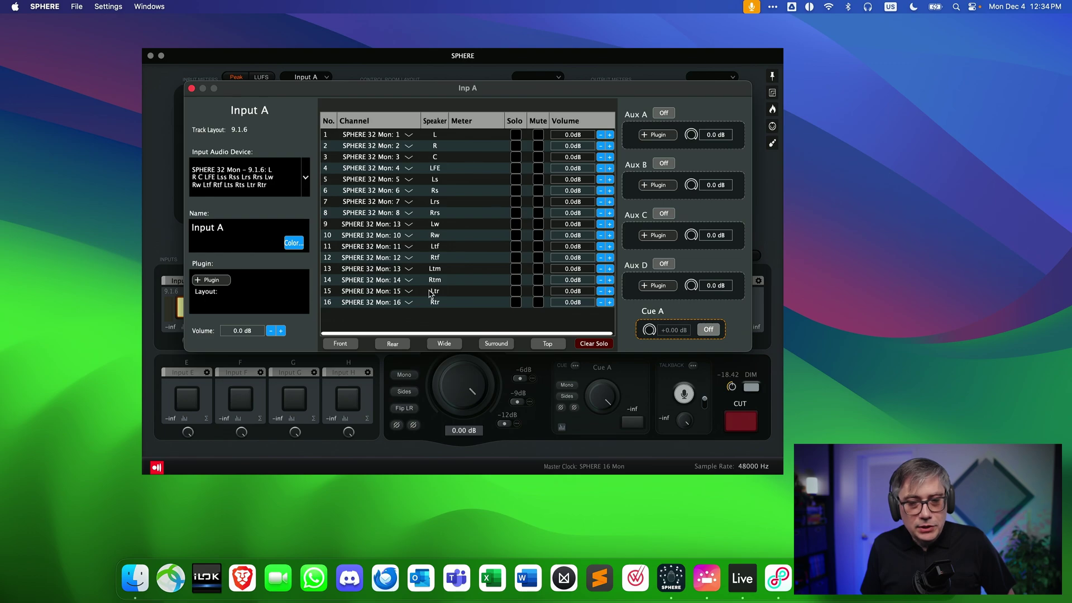
click(408, 248)
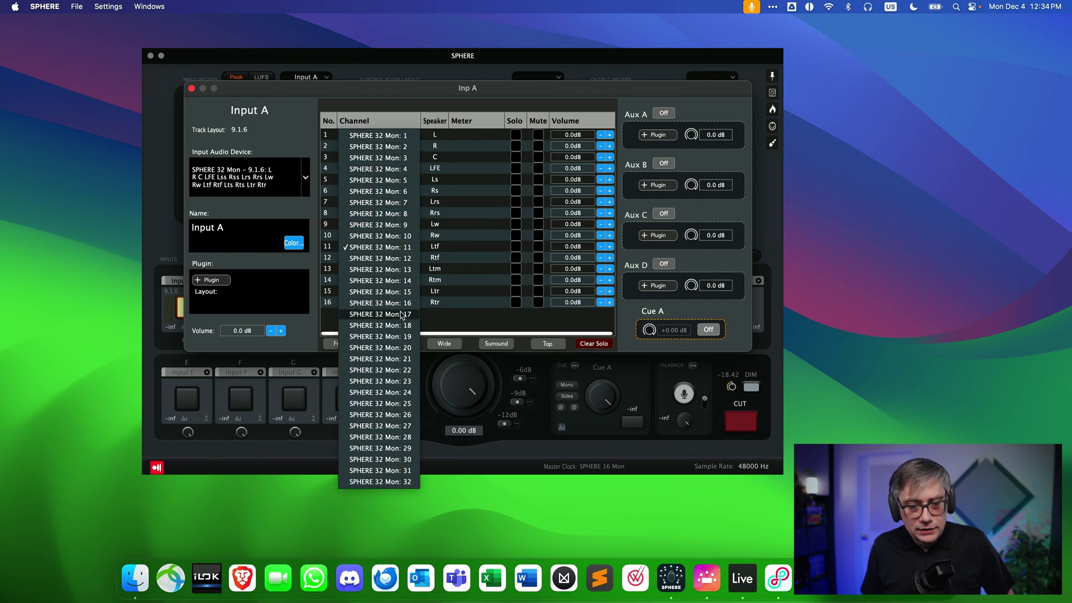
key(Escape)
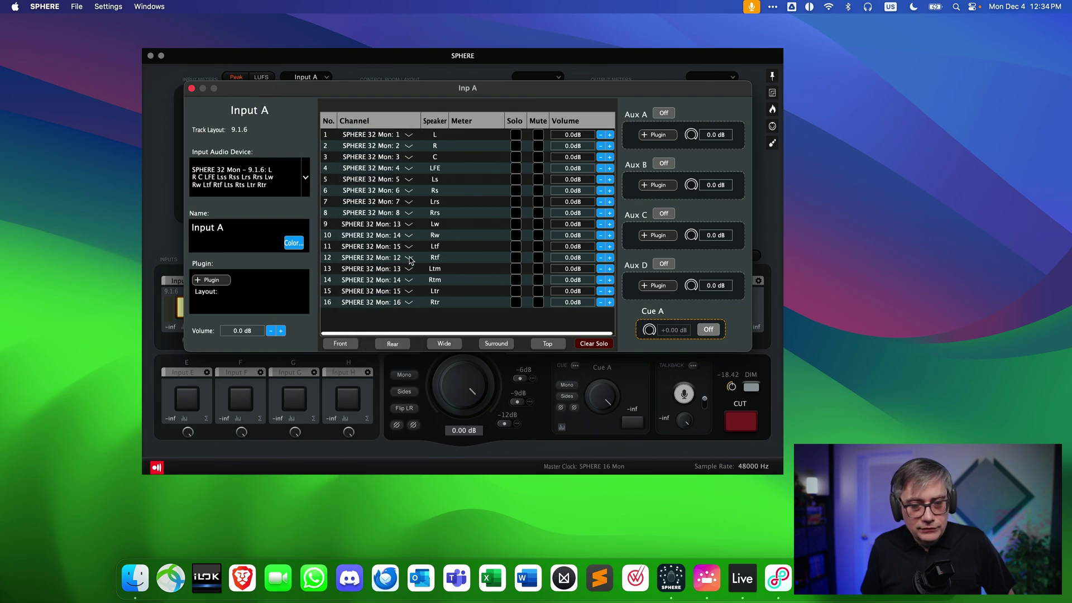
click(409, 259)
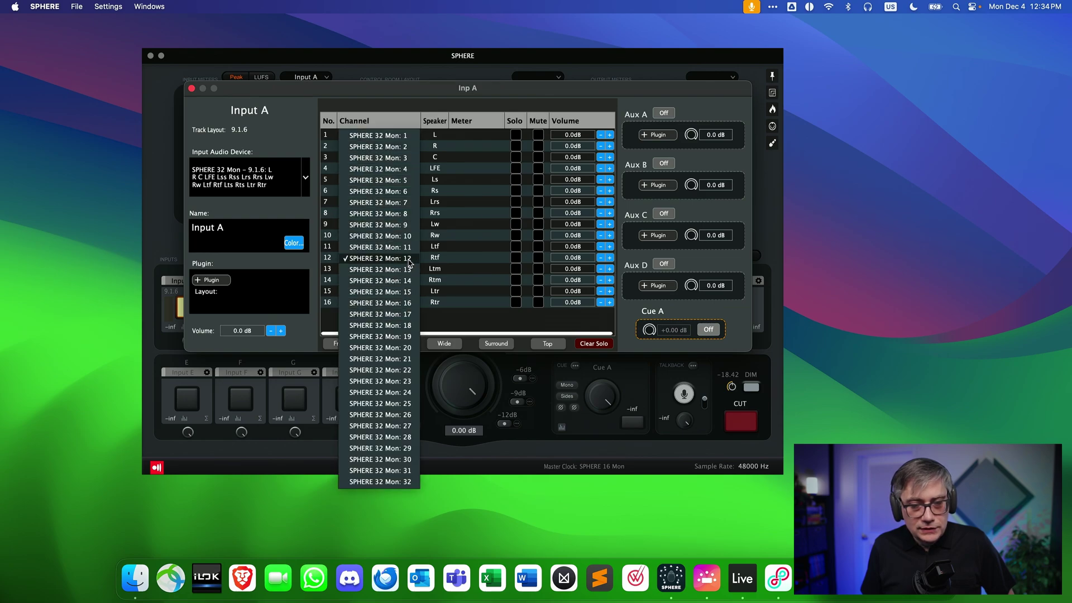
click(398, 303)
click(408, 271)
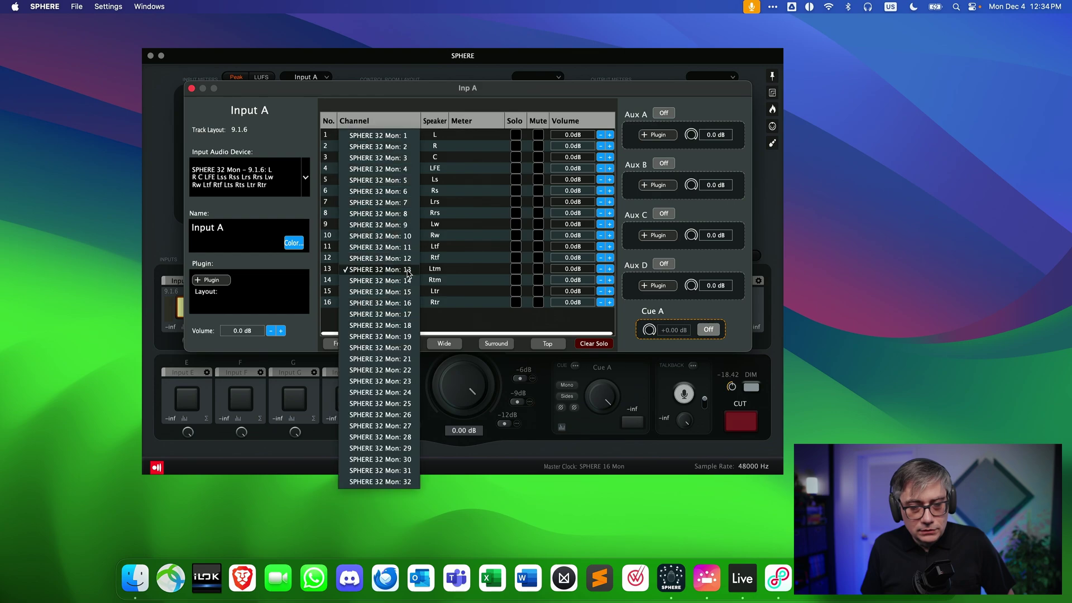
click(402, 316)
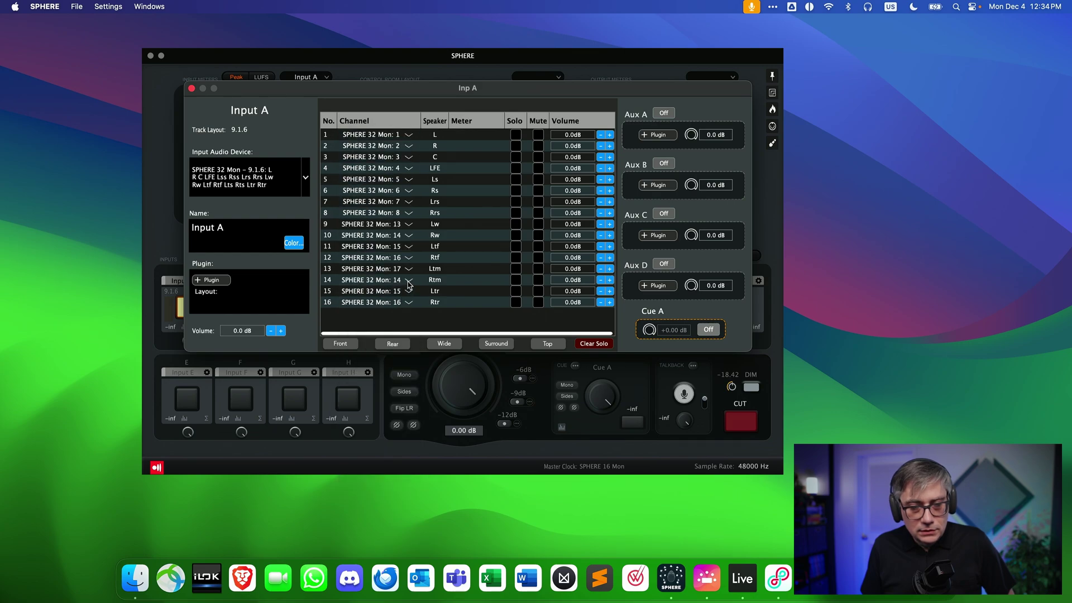
click(408, 281)
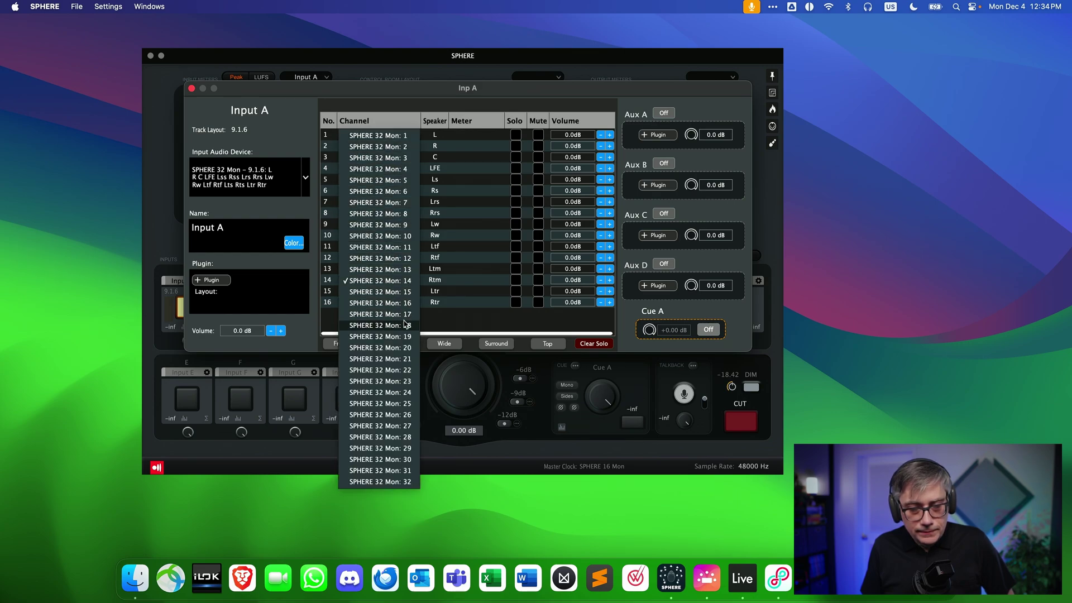
key(Escape)
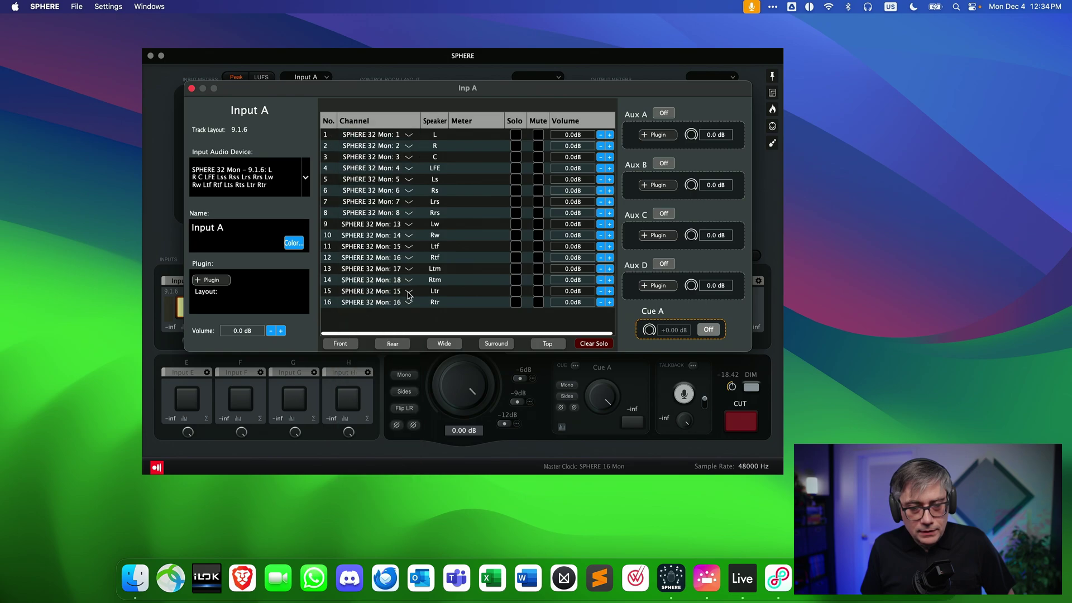
click(409, 294)
key(Escape)
click(409, 306)
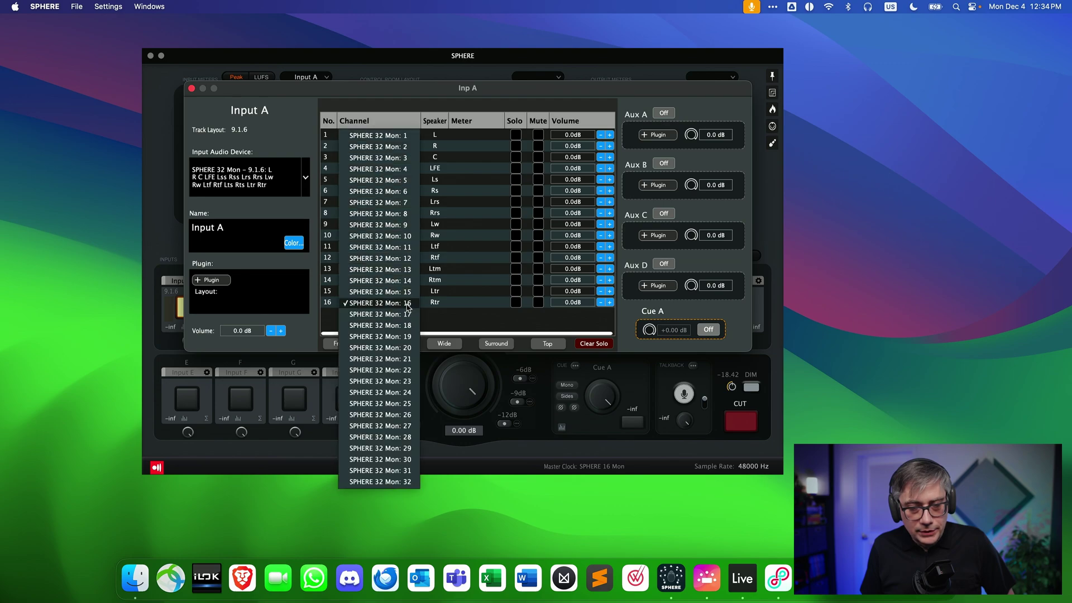
key(Escape)
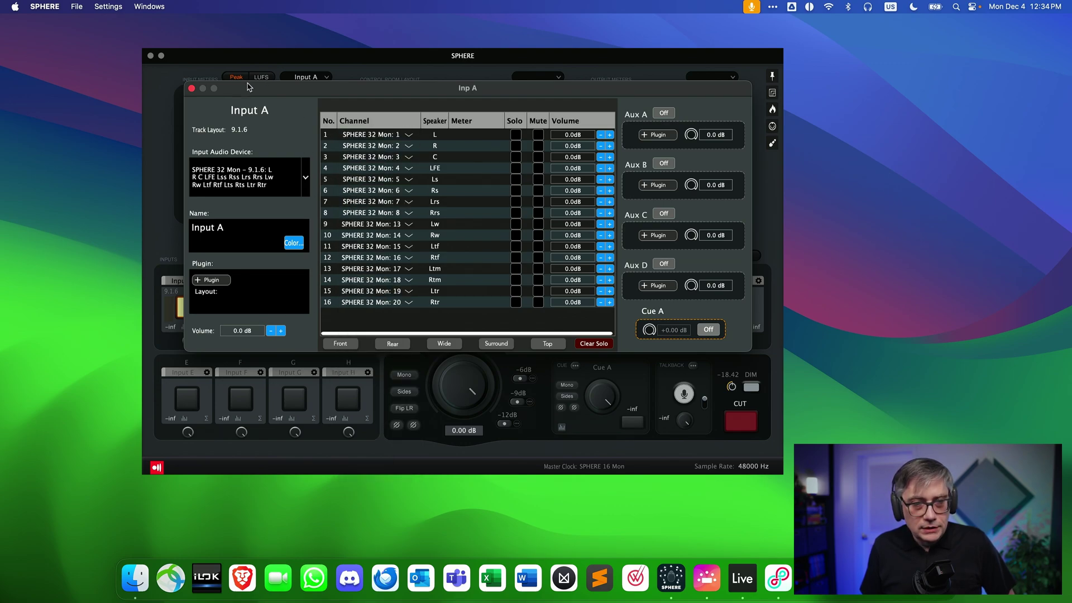
drag(323, 98, 242, 95)
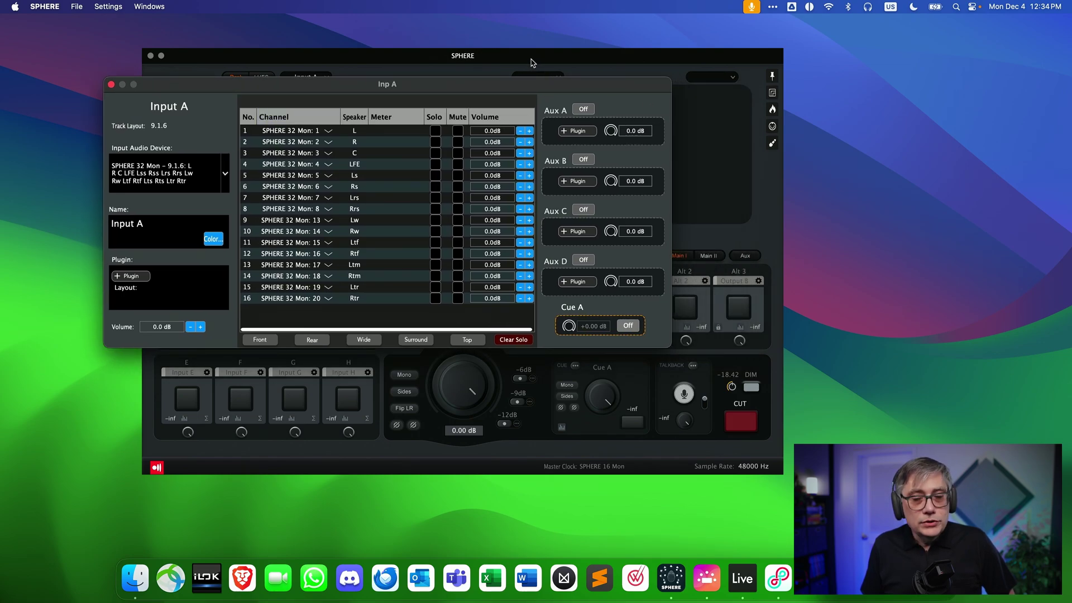
- Send SPHERE's Main output to Loopback AirPods Max, Stereo, Outputs 1 + 2
drag(532, 63, 589, 58)
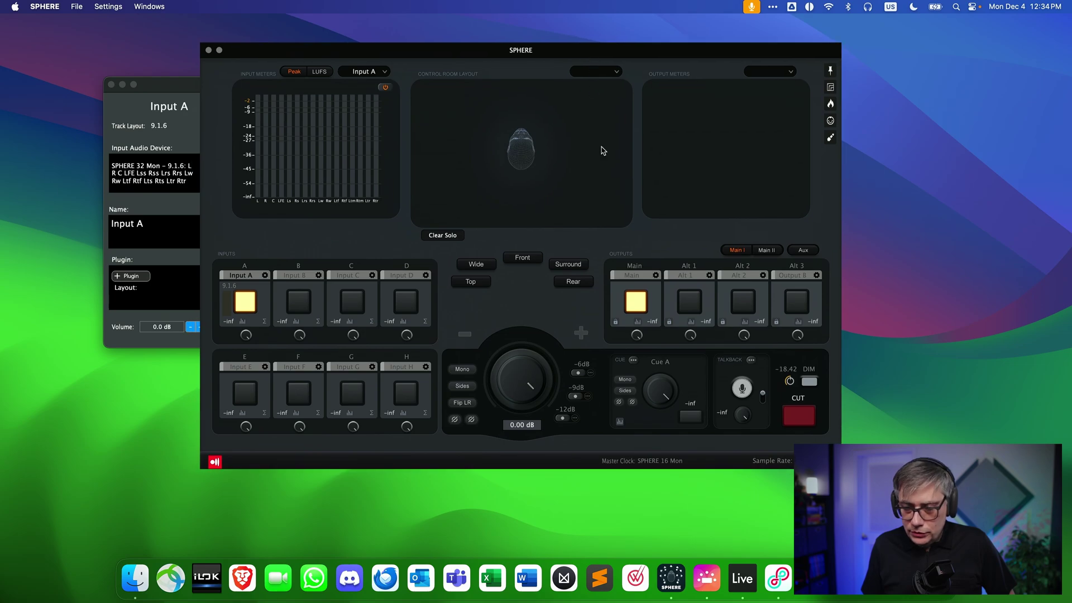
click(655, 276)
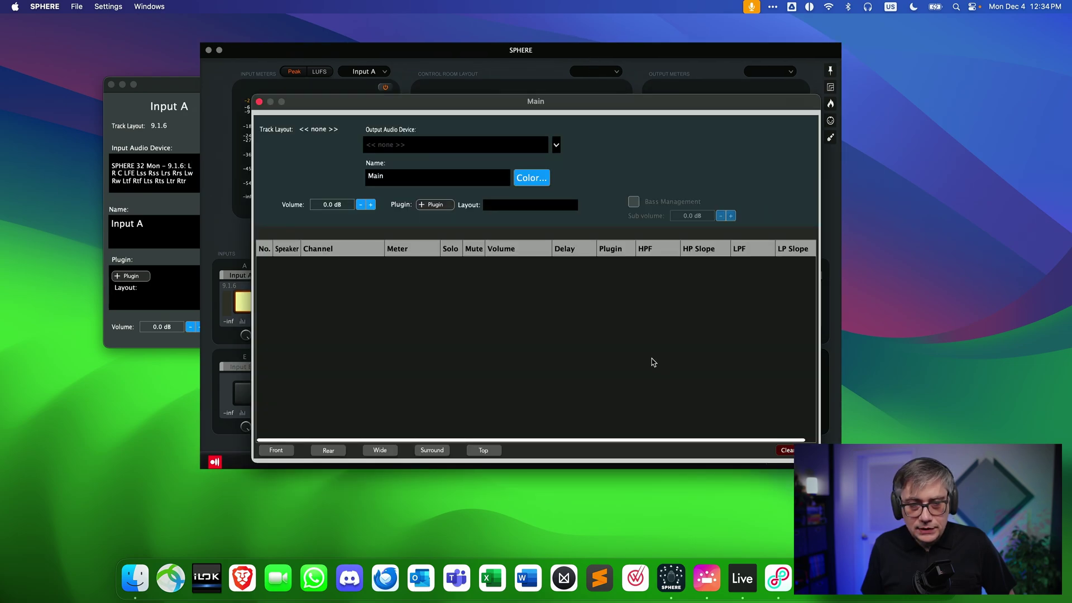
click(556, 147)
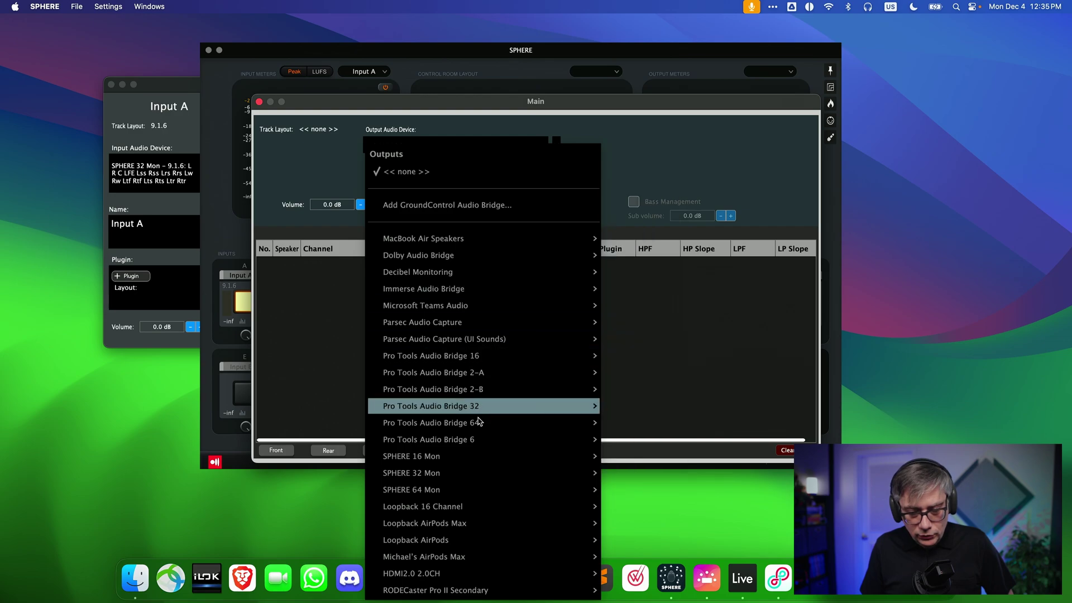
mouse_move(481, 525)
mouse_move(634, 525)
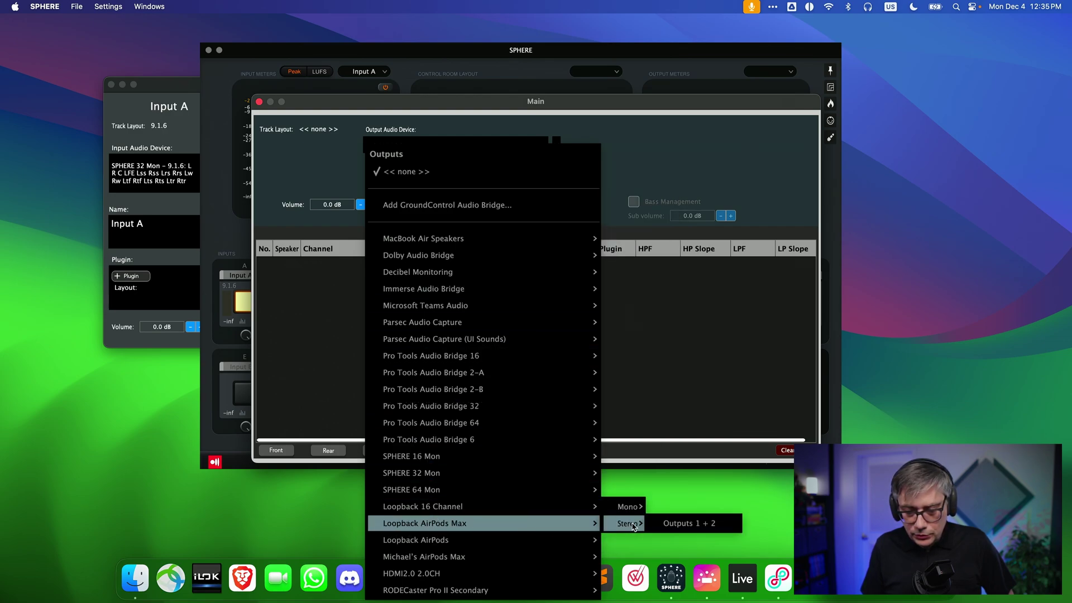
click(685, 524)
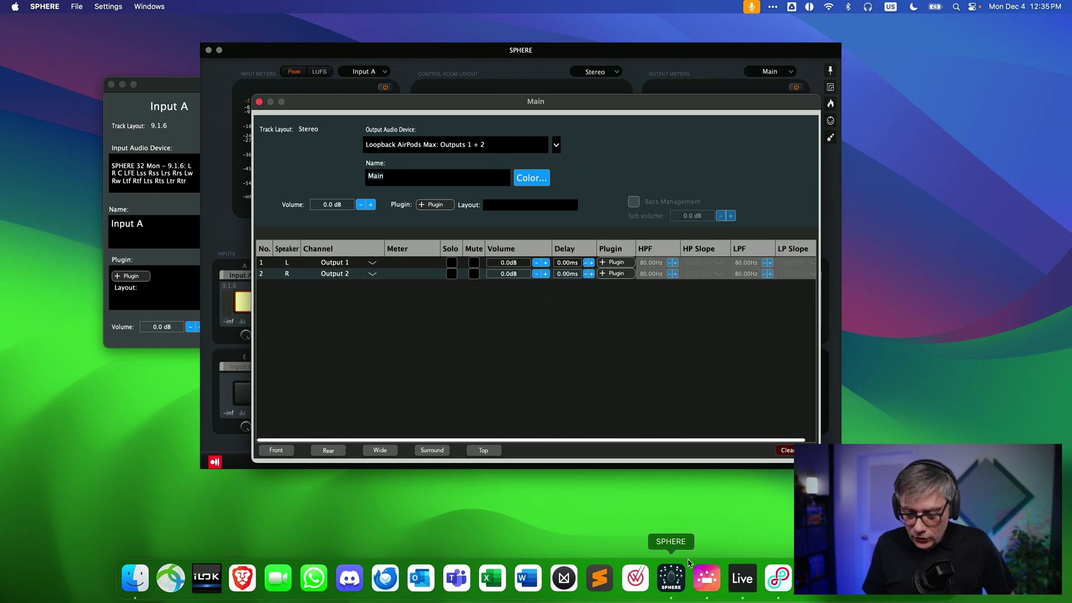
- Check Ableton Live and the Dolby Atmos Renderer, then return to SPHERE showing Main output signal
click(742, 580)
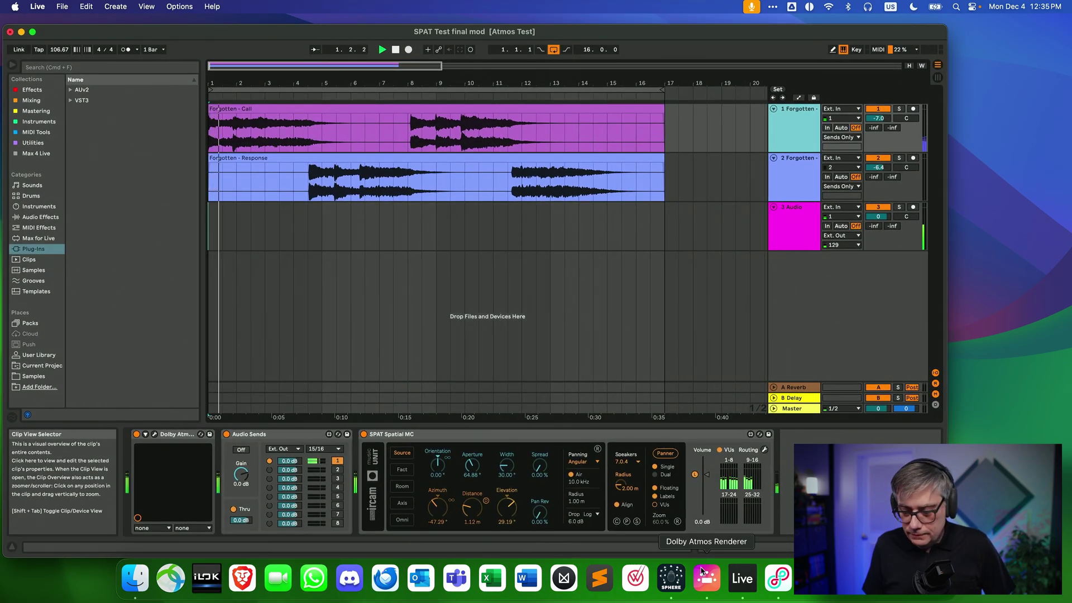
click(706, 581)
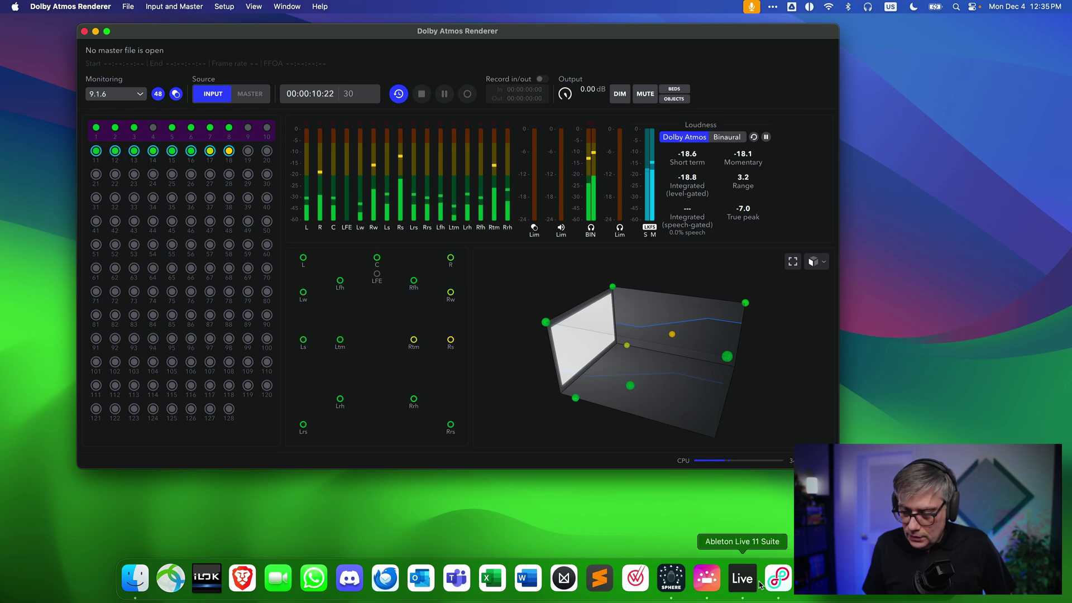
click(671, 577)
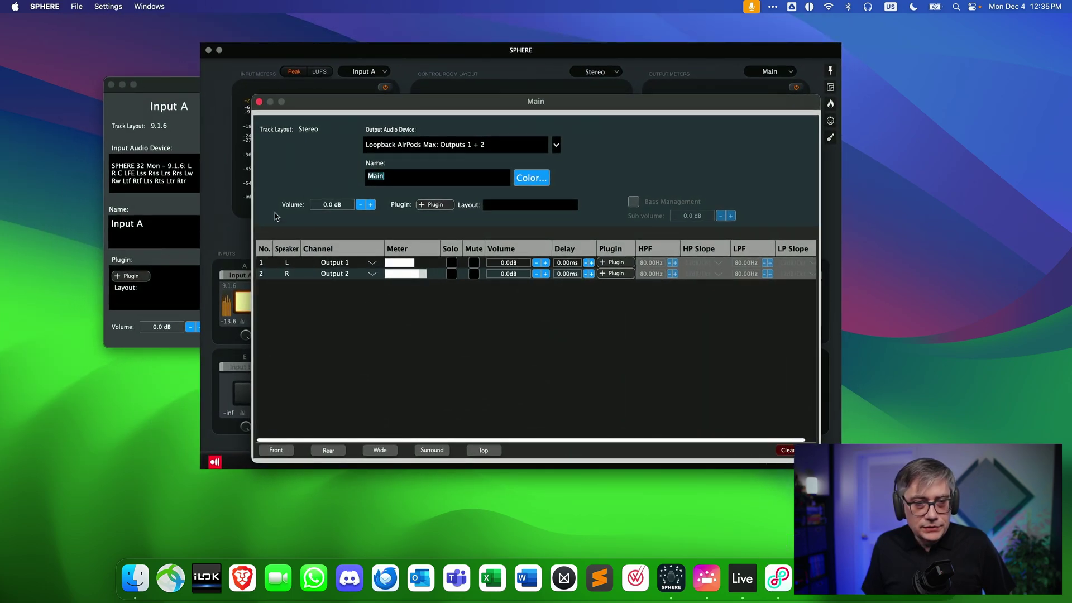
- Bring Input A's settings window forward and confirm its 16 channel meters show signal
drag(166, 80, 264, 76)
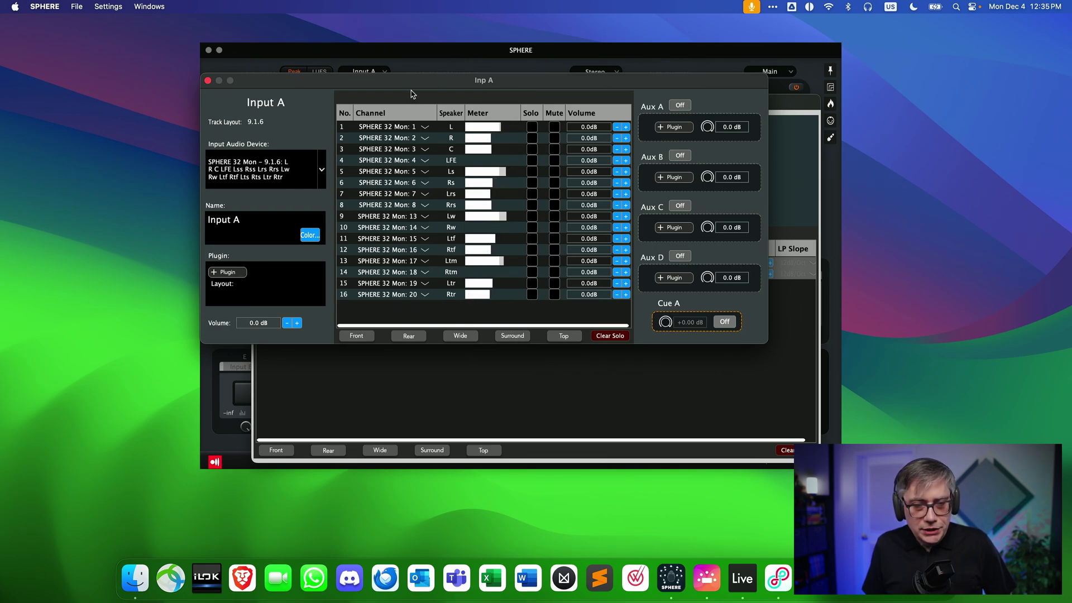
drag(354, 86, 285, 101)
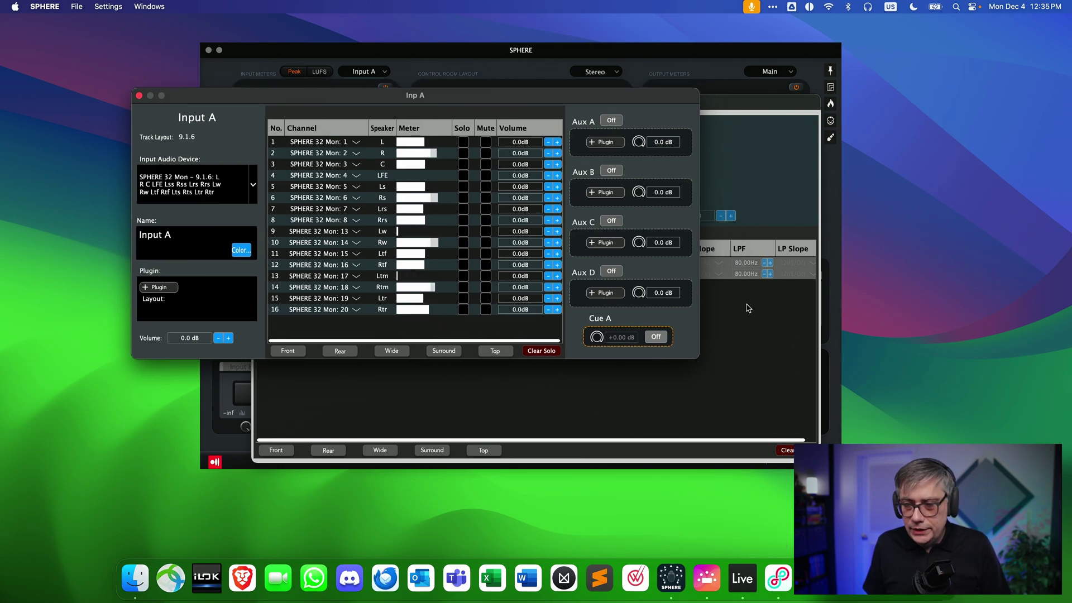
click(740, 578)
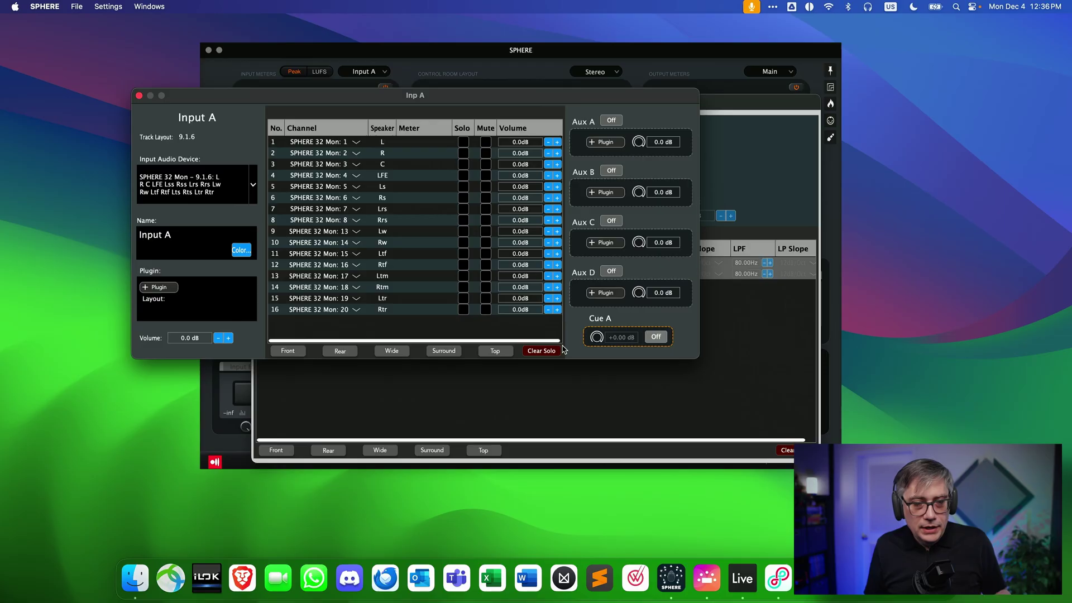
drag(206, 93, 329, 107)
- Load iRender Spatial on Input A (9.1.6, Music Binaural Static profile) and position its window
click(281, 301)
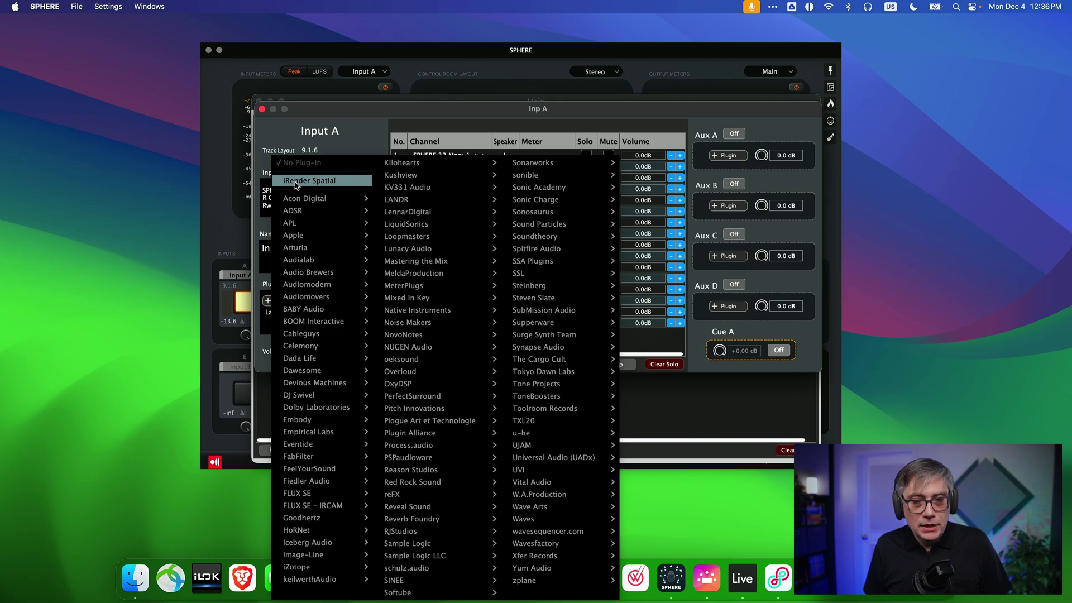
click(297, 182)
drag(348, 81, 232, 110)
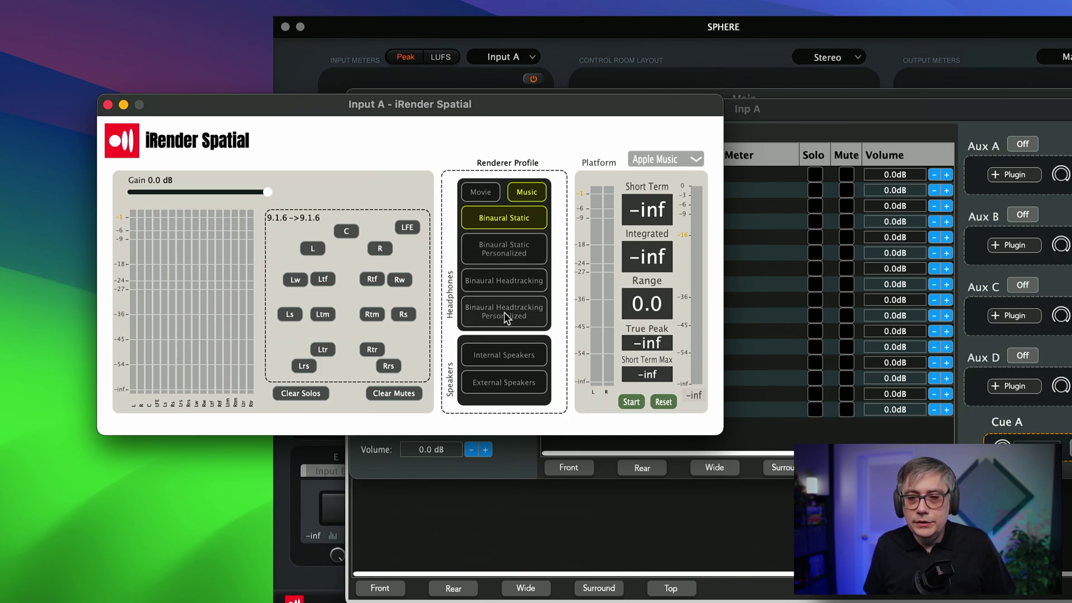
drag(309, 108, 313, 144)
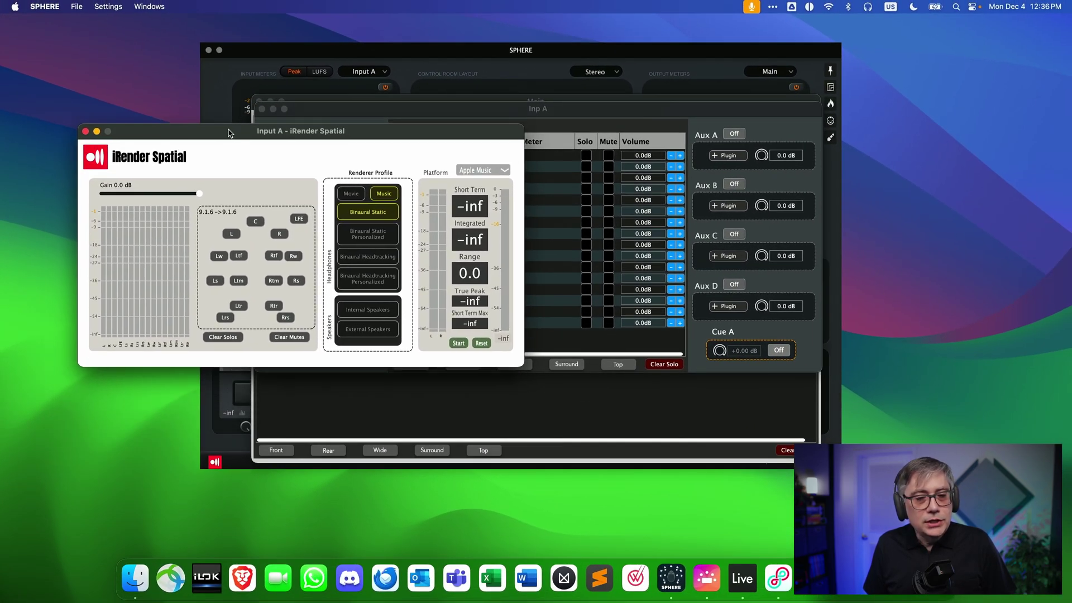
drag(228, 133, 230, 129)
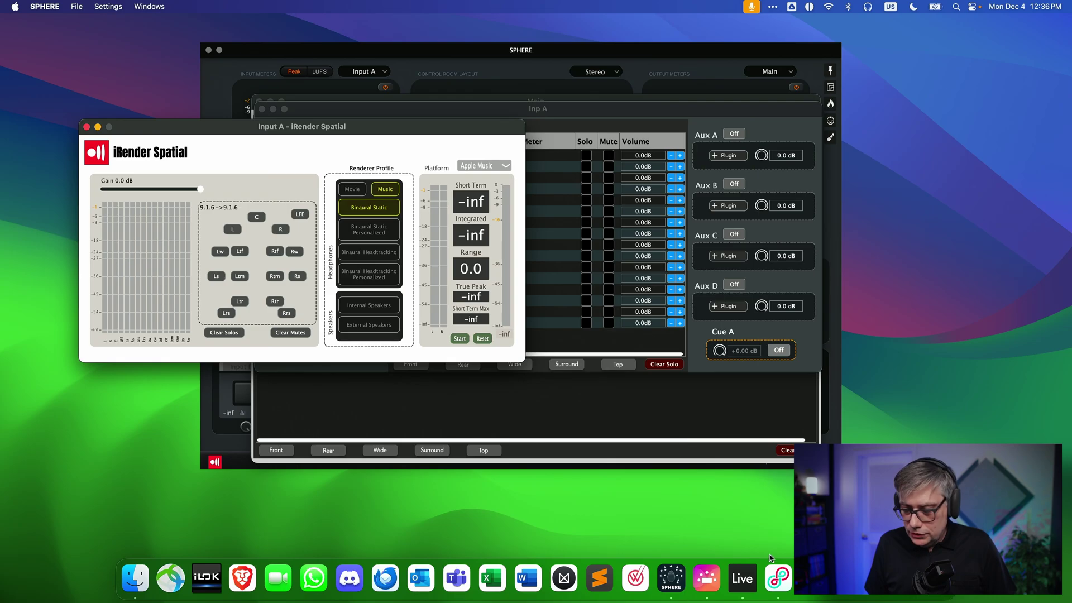
- Restart Ableton Live playback from the start, then return to SPHERE to watch the meters
click(742, 578)
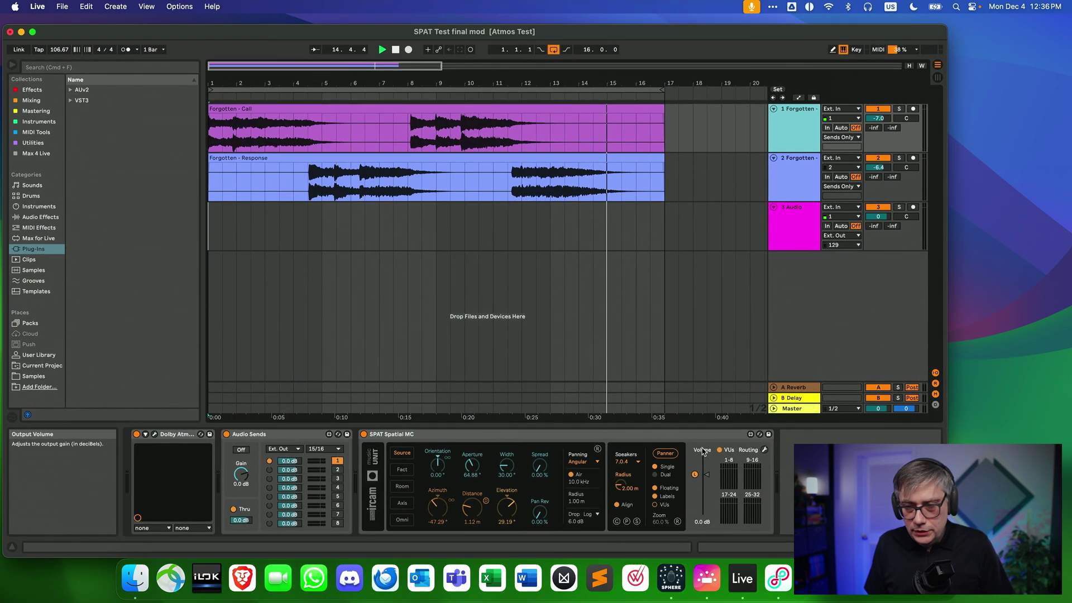
key(space)
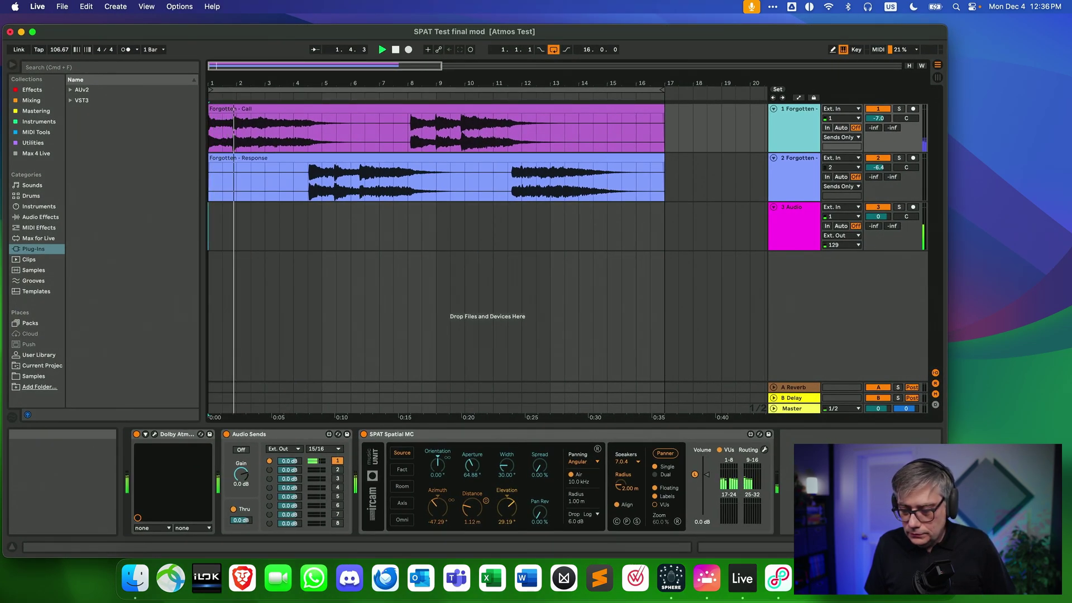
click(671, 579)
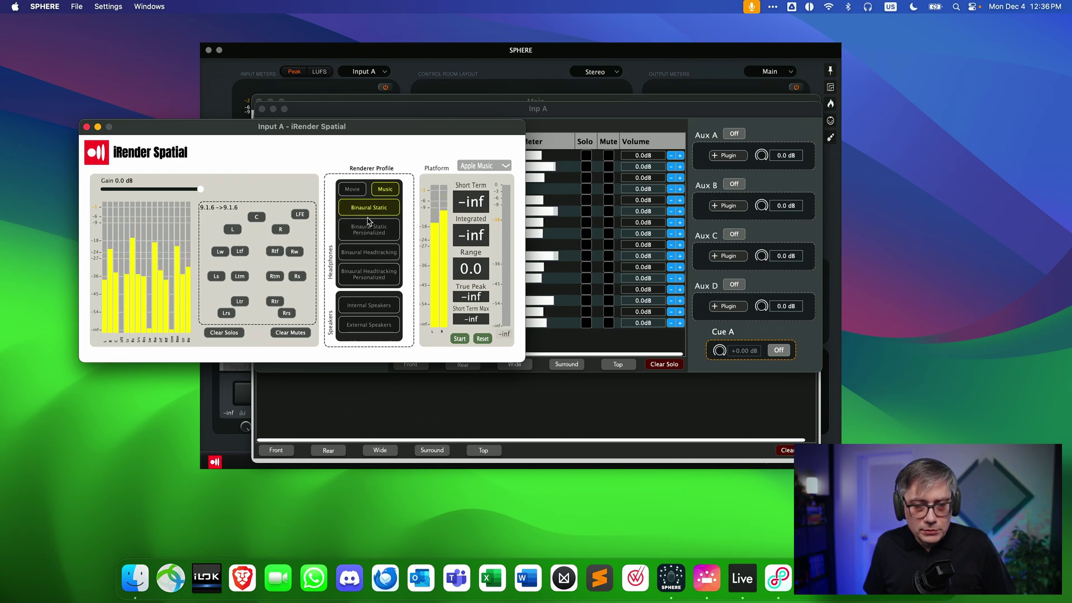
- Audition Binaural Static Personalized and Binaural Headtracking, then settle on Binaural Headtracking Personalized
click(374, 234)
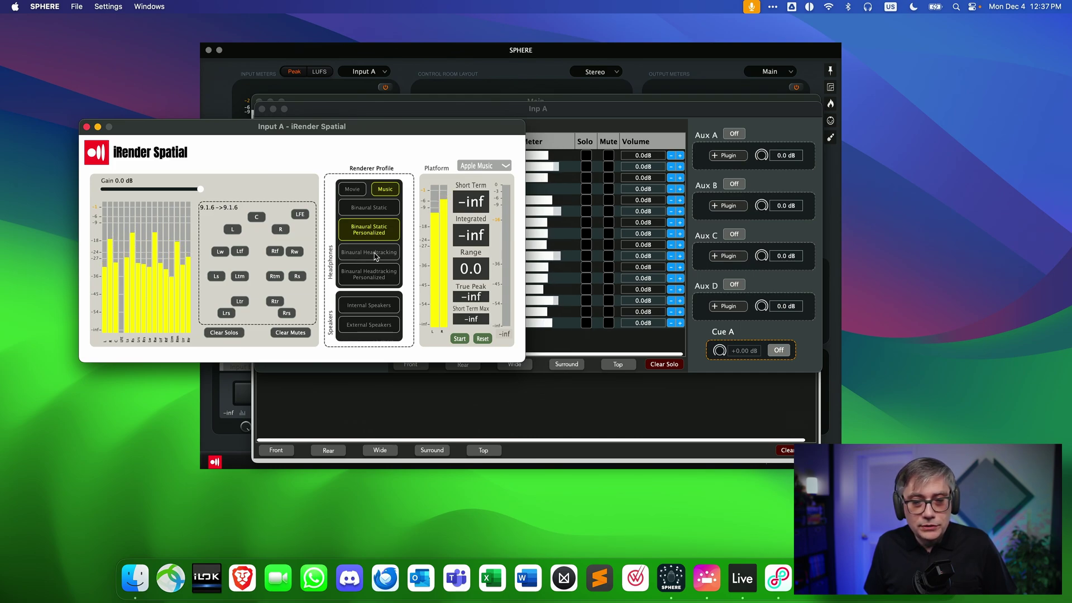
click(375, 256)
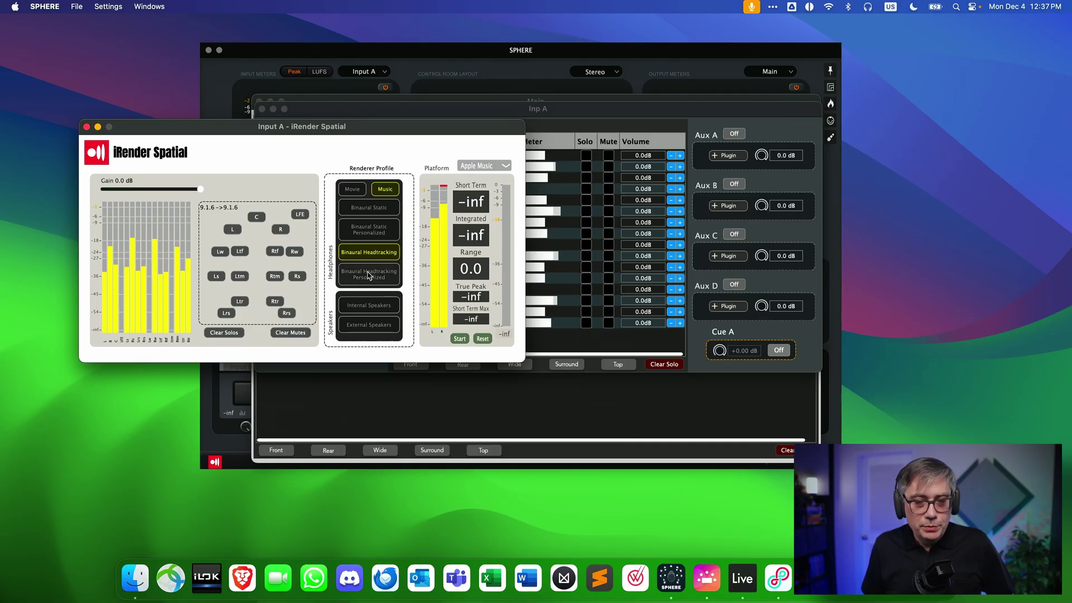
click(368, 276)
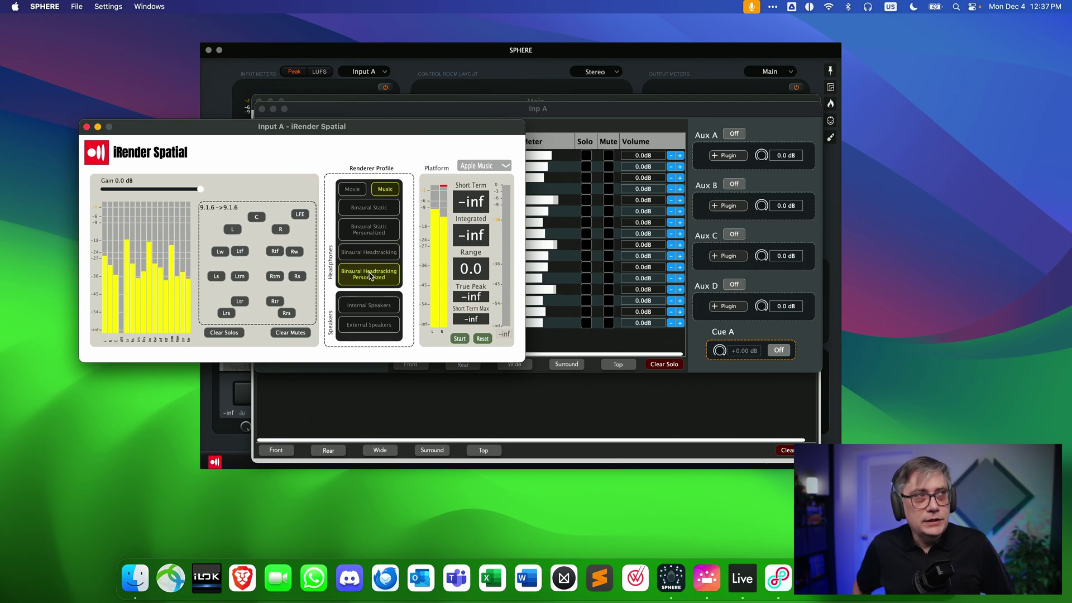